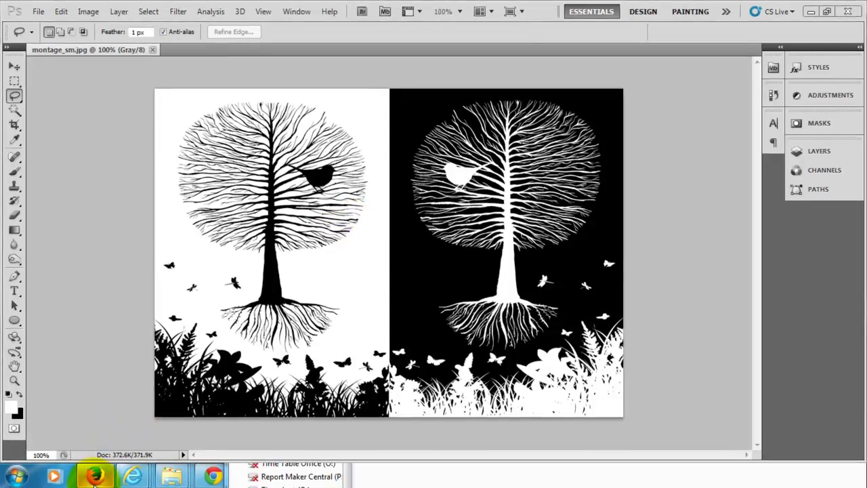
Step: In Firefox, search Google Images for 'tree silhouette' and filter results to Large size
mouse_move(95, 476)
left_click(136, 400)
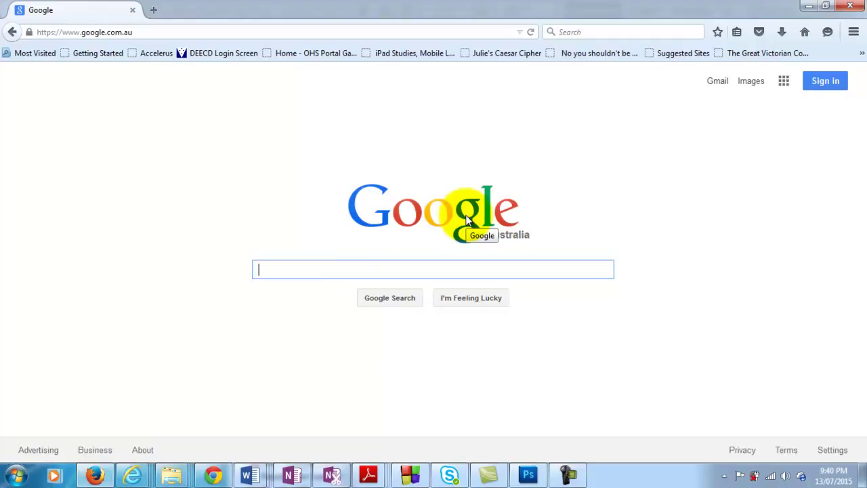
type("tree si")
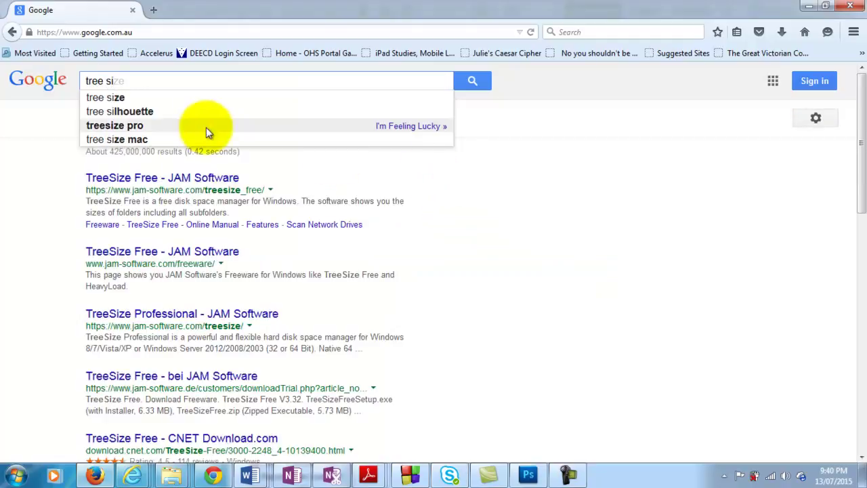
left_click(162, 114)
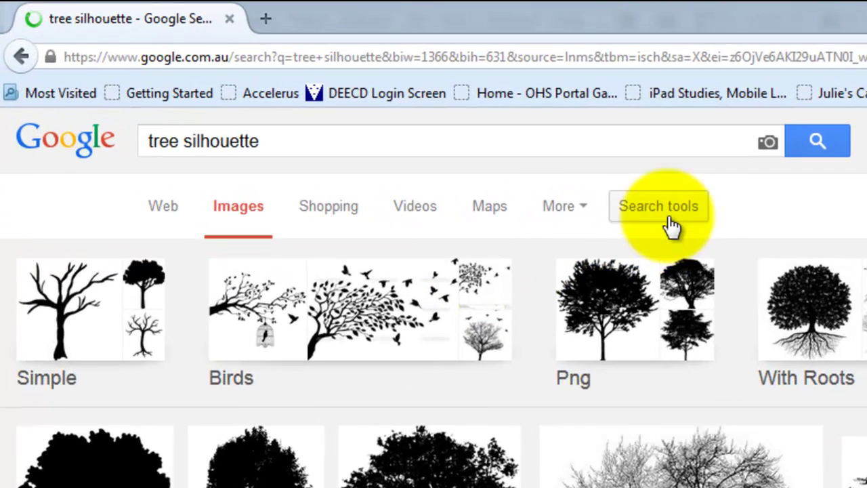
left_click(548, 178)
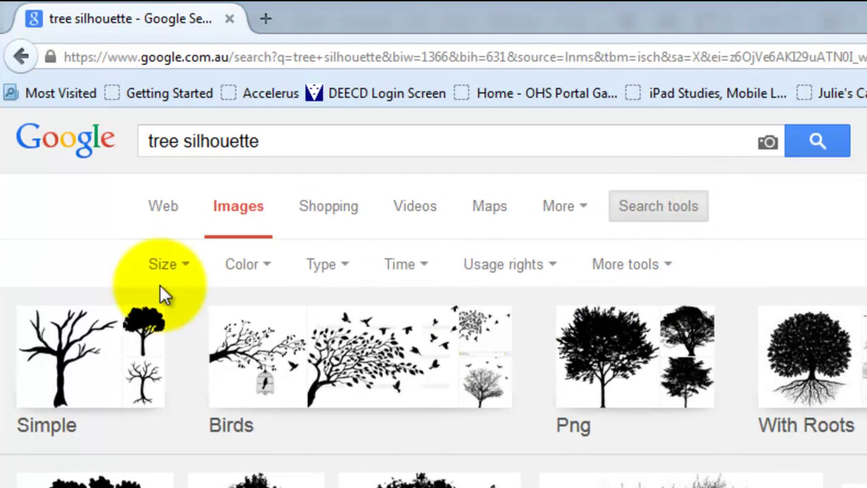
left_click(180, 271)
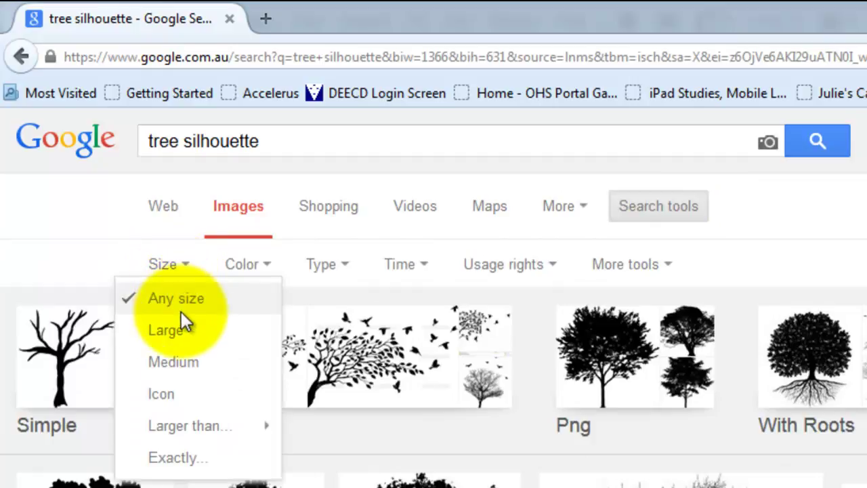
left_click(189, 329)
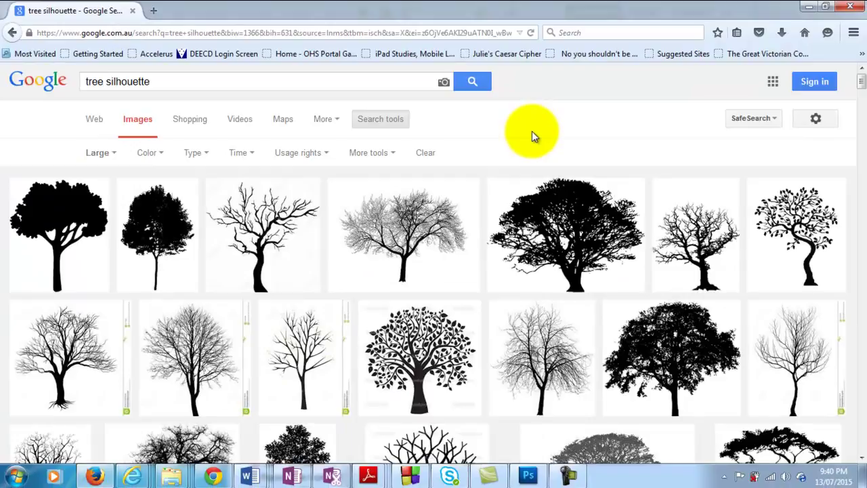
Step: Open the grey bare tree silhouette result as a full-size image
left_click(406, 236)
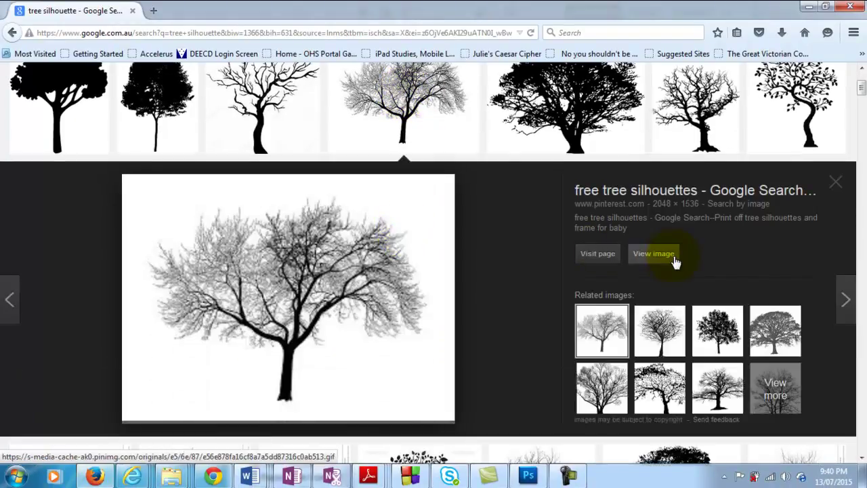
left_click(666, 255)
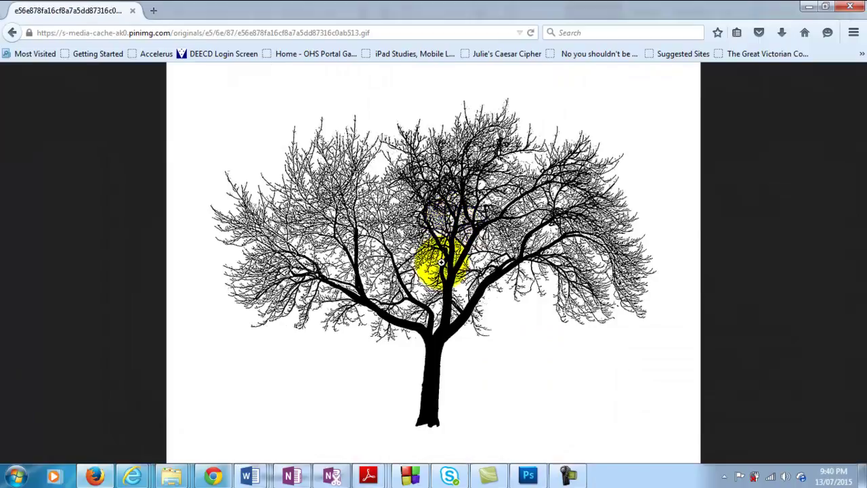
left_click(447, 266)
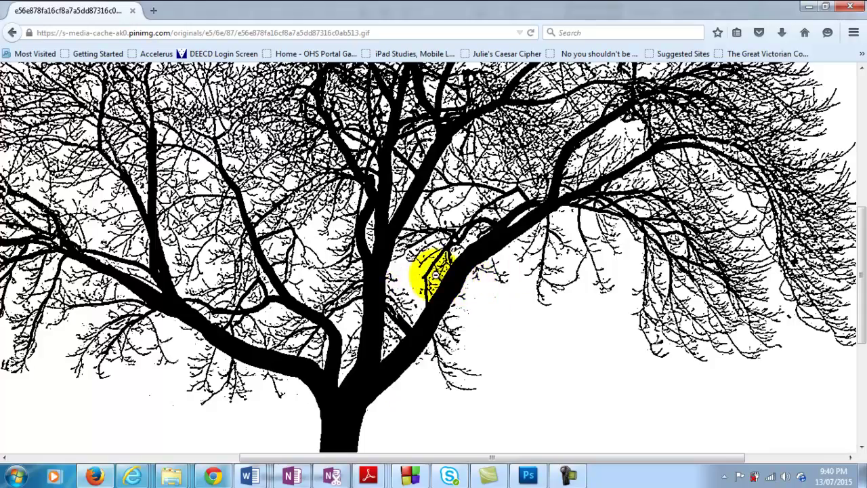
Step: Save the tree image as tree3.gif in the Pictures photoshop folder
right_click(249, 198)
left_click(334, 241)
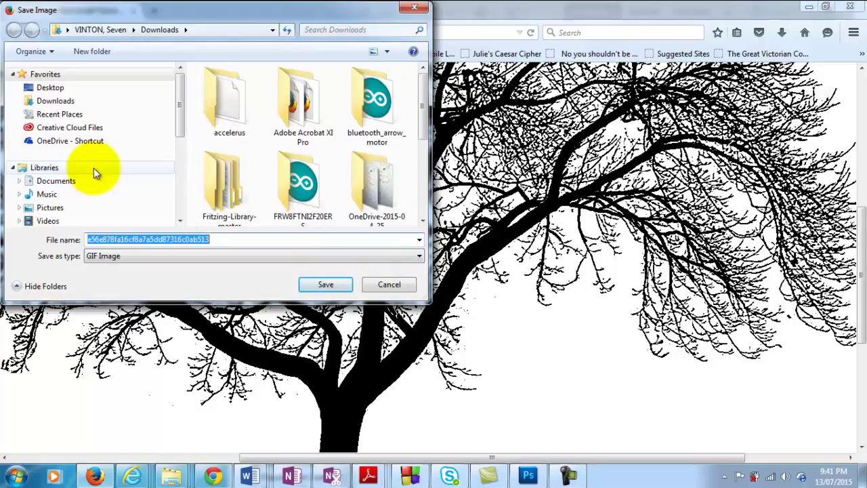
left_click_drag(179, 120, 178, 145)
left_click(49, 163)
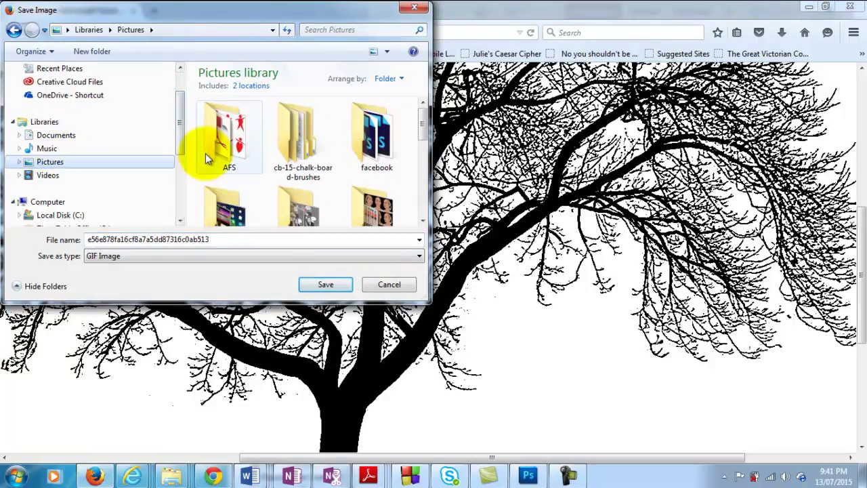
left_click_drag(416, 149, 426, 192)
scroll(406, 163, "up", 1)
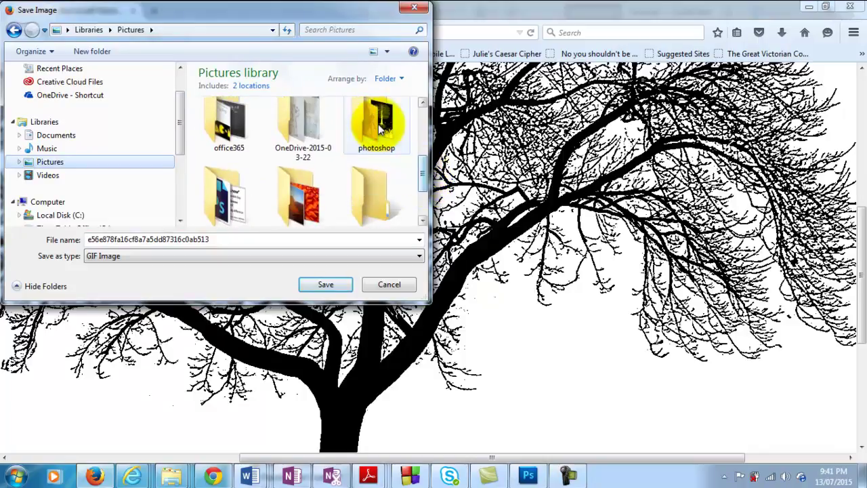
double_click(377, 120)
left_click(226, 240)
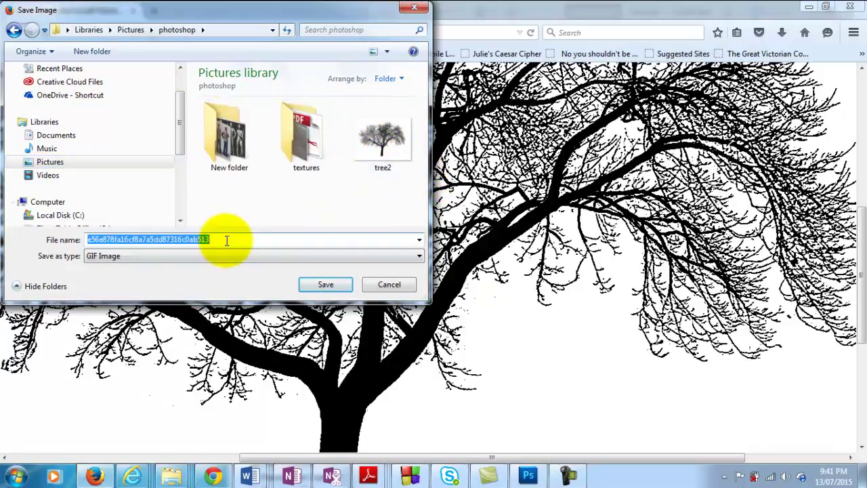
type("tre")
type("e3.gif")
left_click(103, 264)
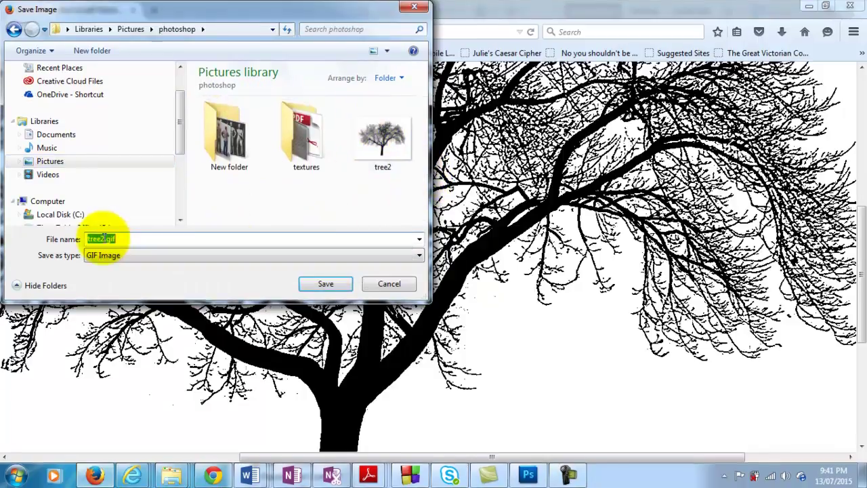
left_click(345, 282)
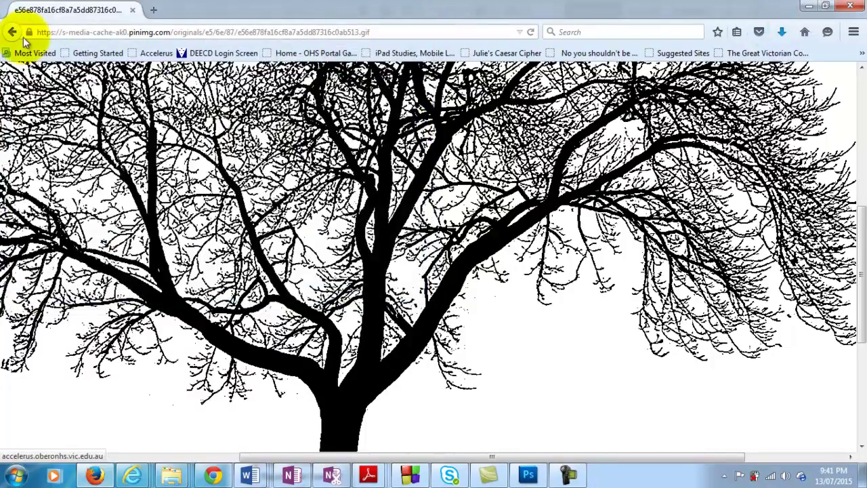
Step: Back in the results, view the bare tree with roots at full size
left_click(13, 32)
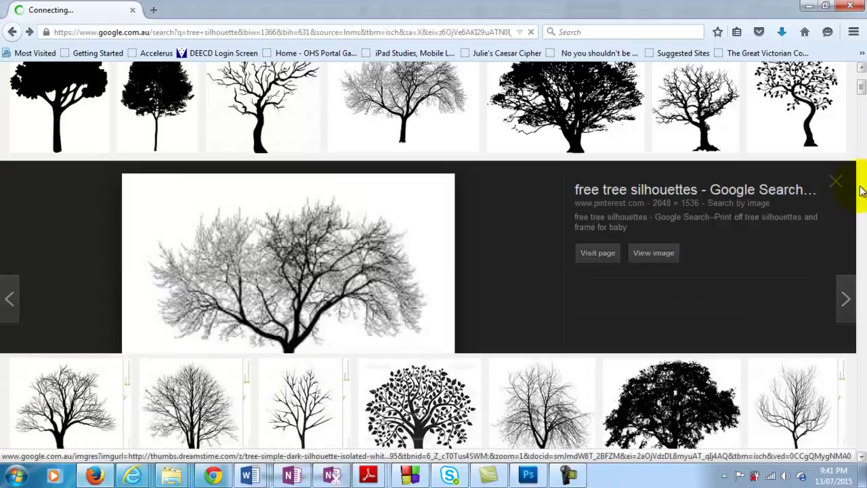
left_click(836, 185)
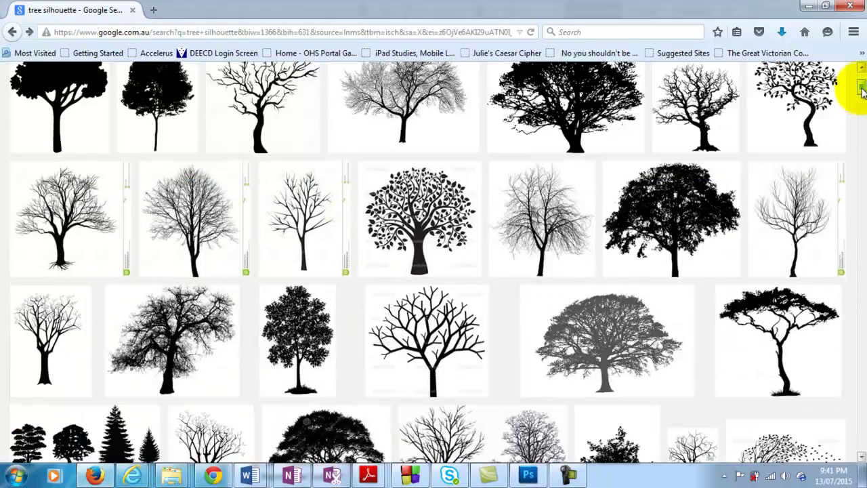
scroll(862, 89, "up", 2)
scroll(861, 88, "down", 1)
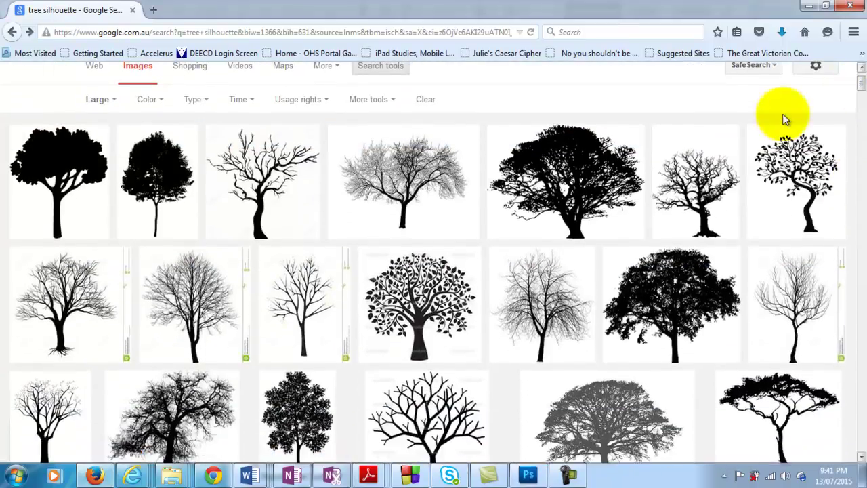
left_click(77, 320)
left_click(653, 247)
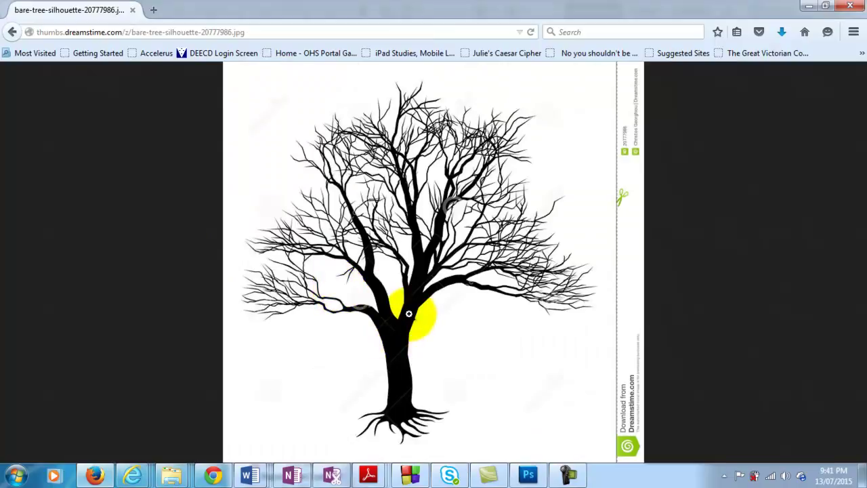
left_click(409, 314)
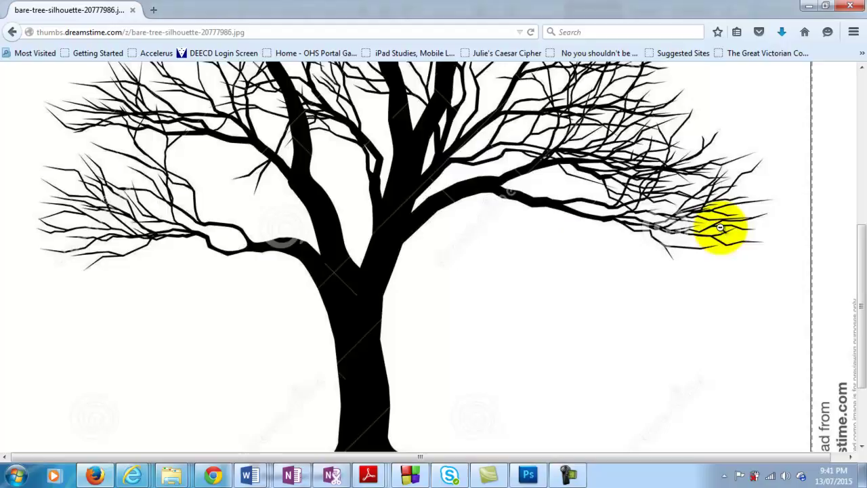
Step: Return to the search results and switch back to the Photoshop montage
left_click(11, 32)
left_click(836, 181)
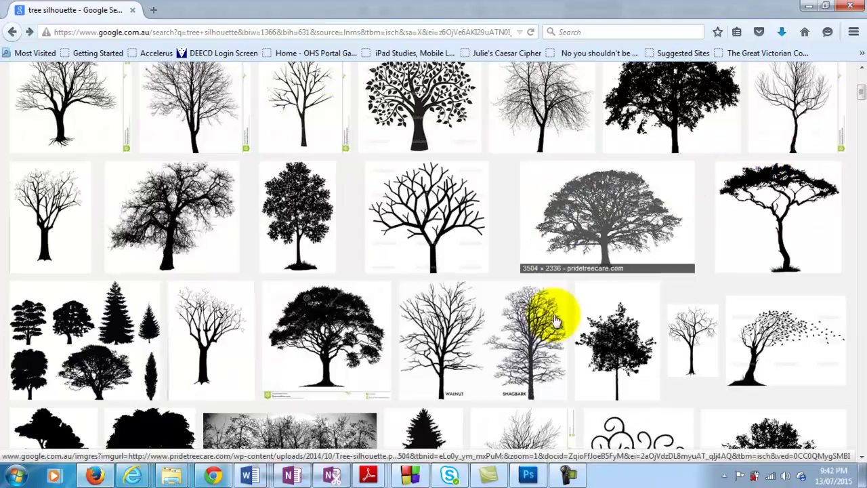
left_click(530, 474)
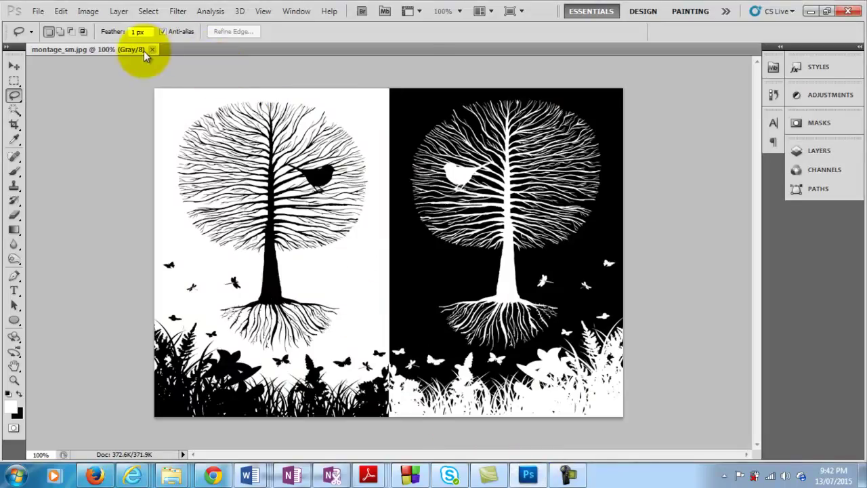
Step: Start a new document sized 15 cm wide by 21 cm tall
left_click(82, 32)
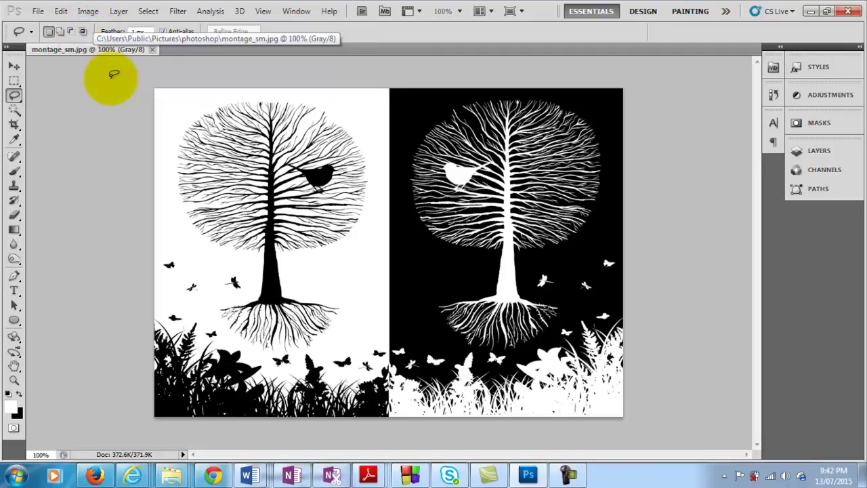
left_click(38, 13)
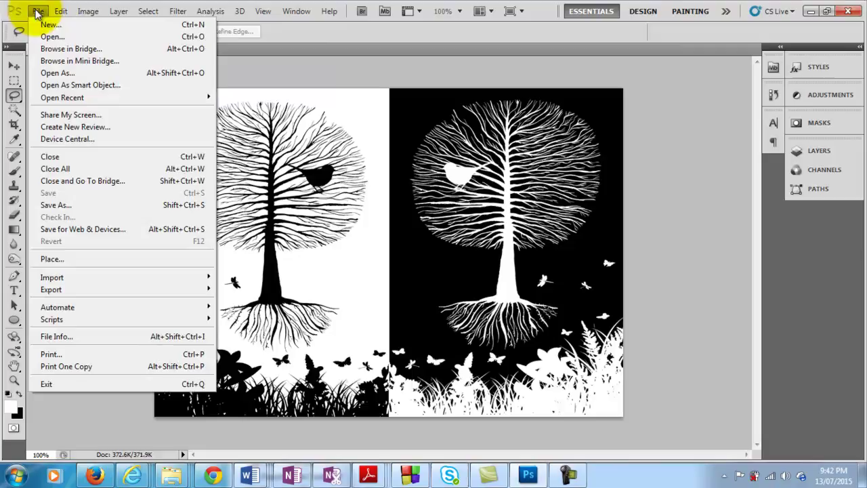
left_click(50, 24)
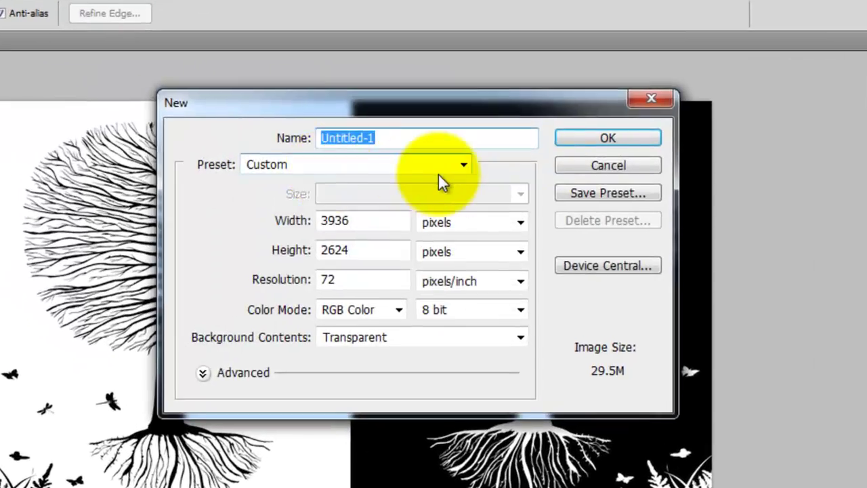
left_click(436, 222)
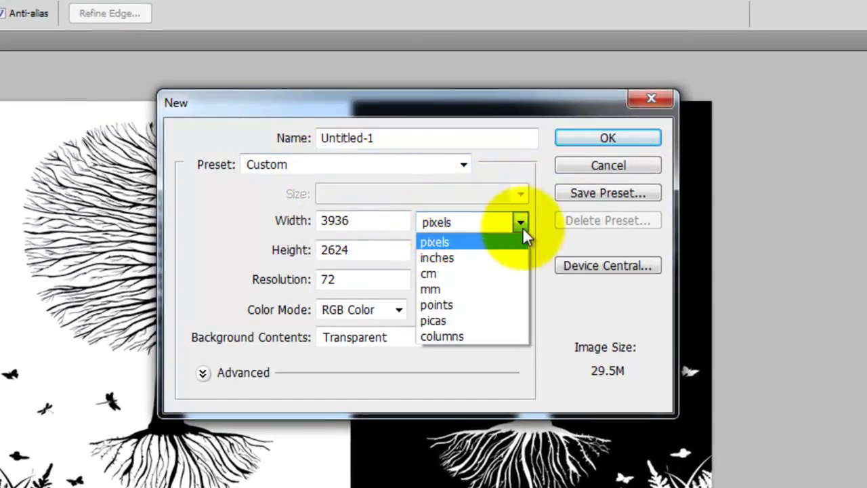
left_click(501, 274)
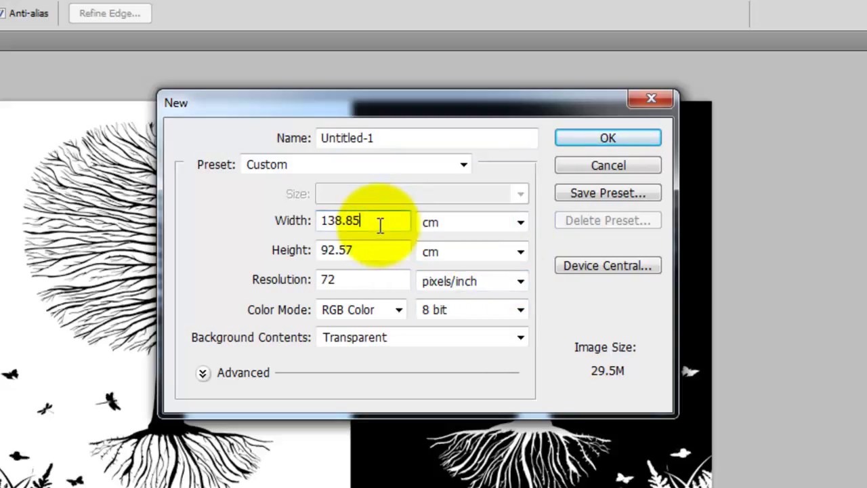
left_click_drag(380, 226, 319, 220)
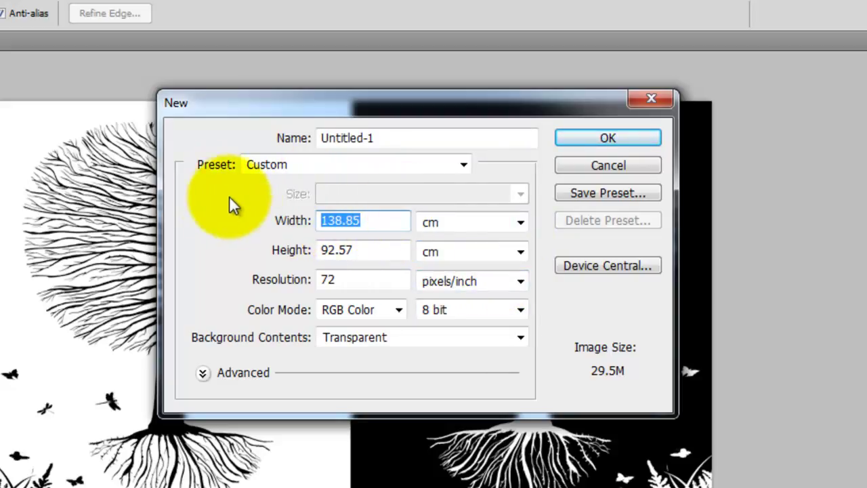
type("15")
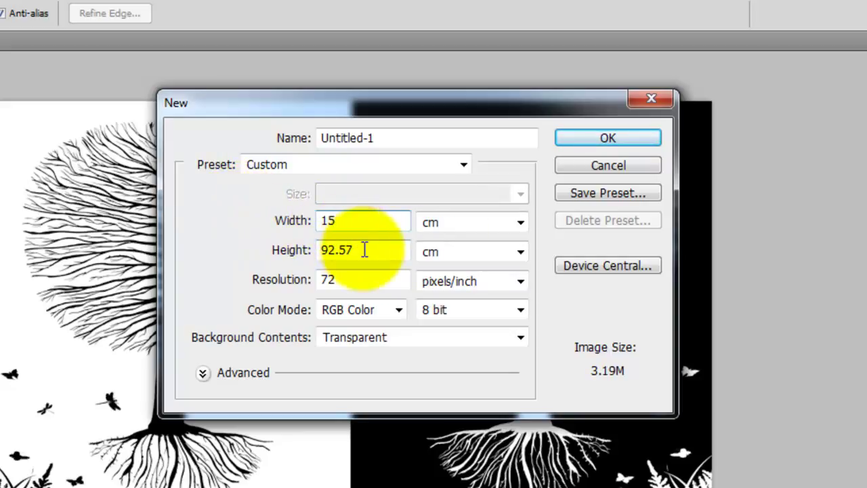
left_click_drag(363, 248, 304, 249)
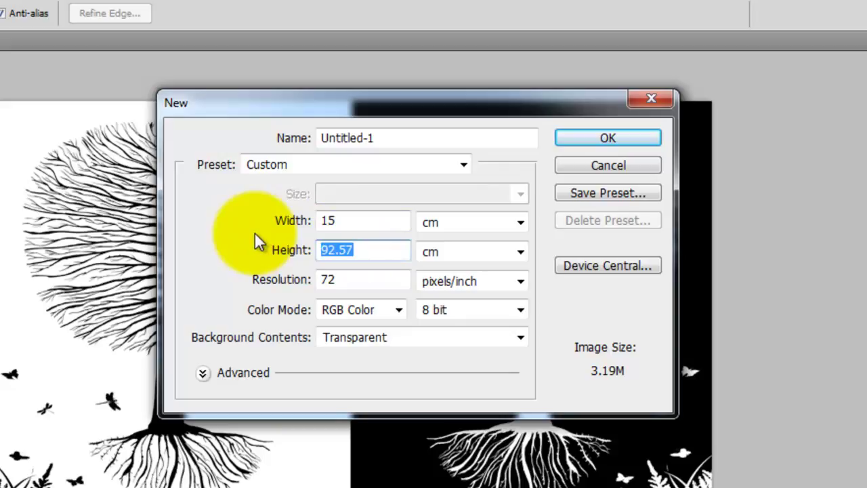
type("21")
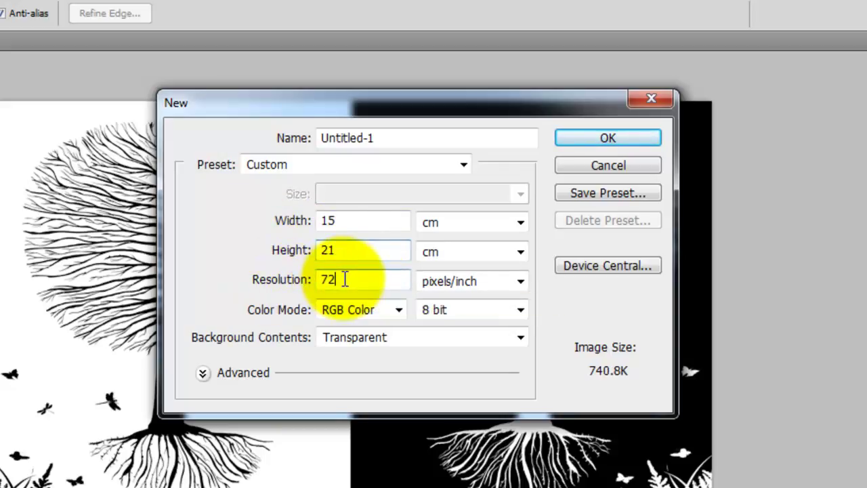
Step: Set resolution to 150 pixels/inch and a White background, then create the document
left_click_drag(344, 278, 300, 283)
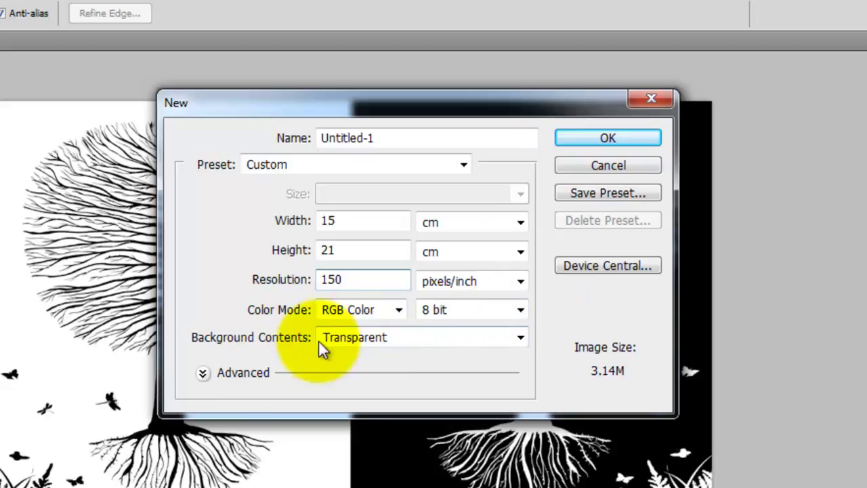
left_click(481, 337)
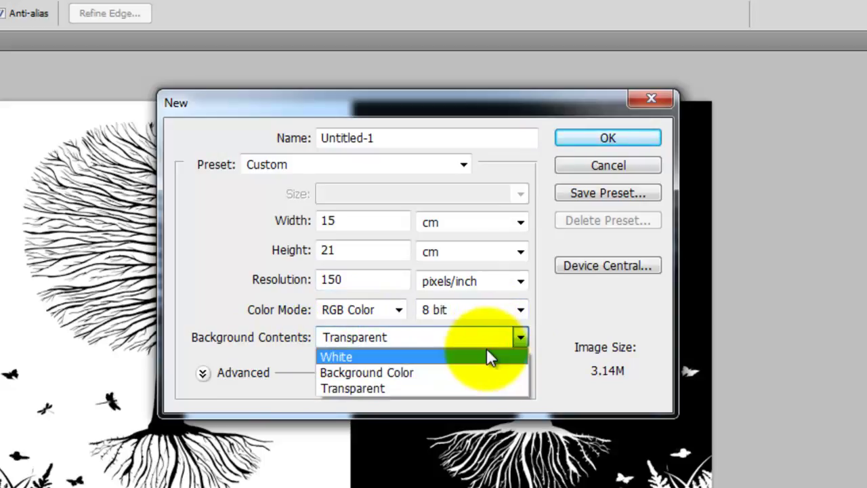
left_click(487, 356)
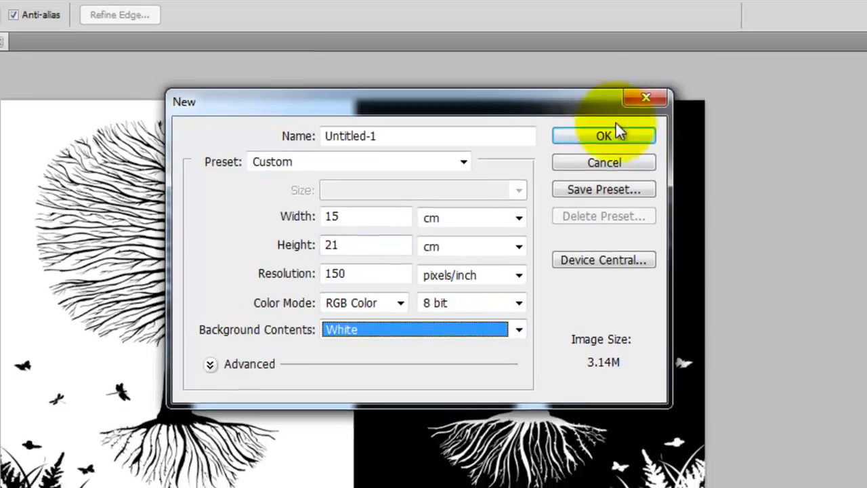
left_click(607, 138)
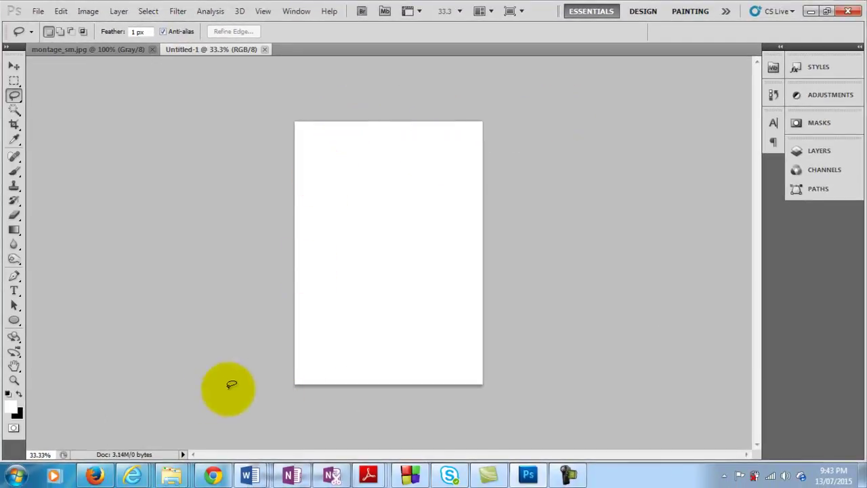
left_click(17, 475)
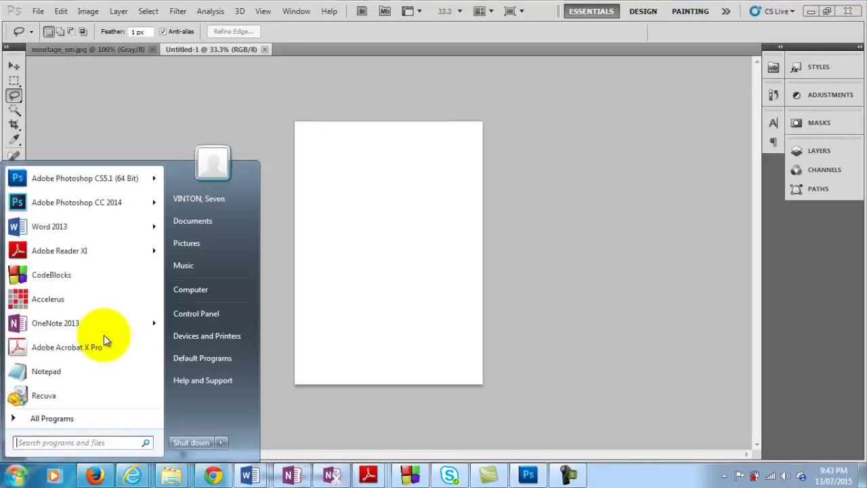
Step: Open tree1 in Photoshop from the Pictures library's photoshop folder
left_click(197, 243)
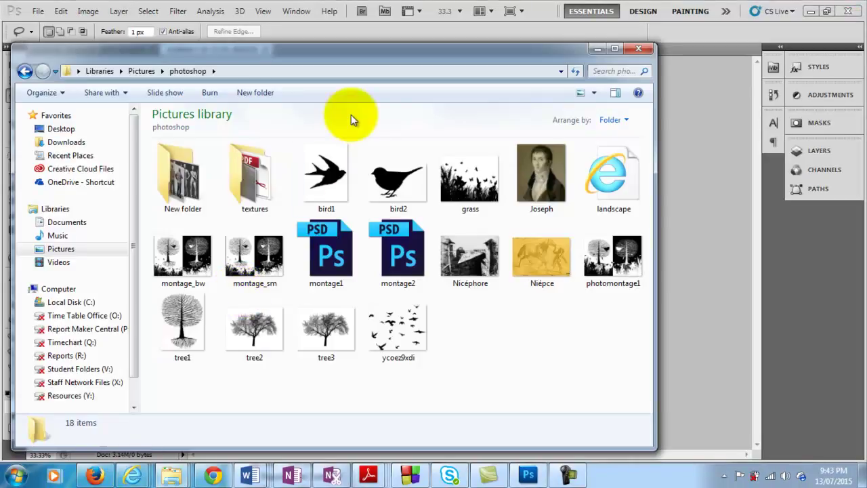
left_click_drag(374, 42, 338, 129)
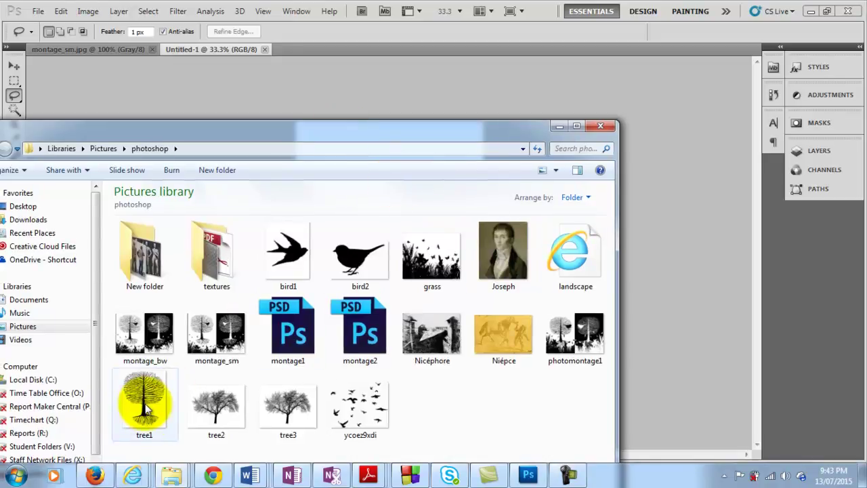
left_click_drag(146, 409, 404, 49)
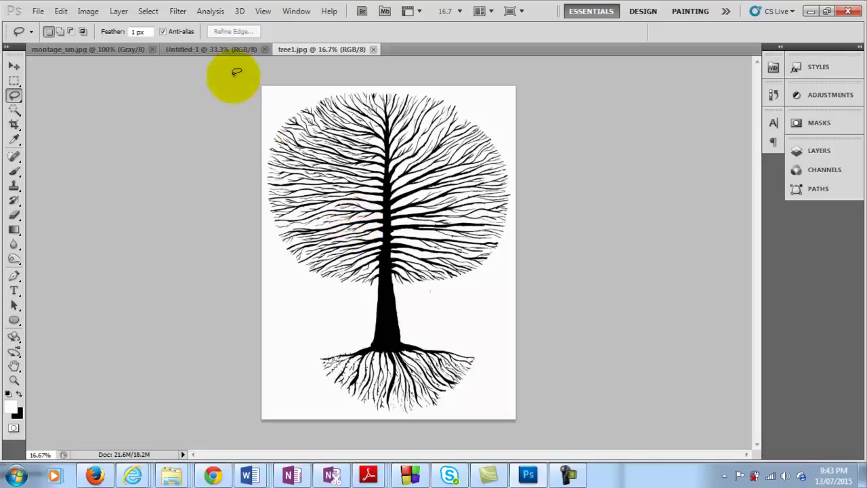
Step: Select all of tree1.jpg and copy it
left_click(205, 50)
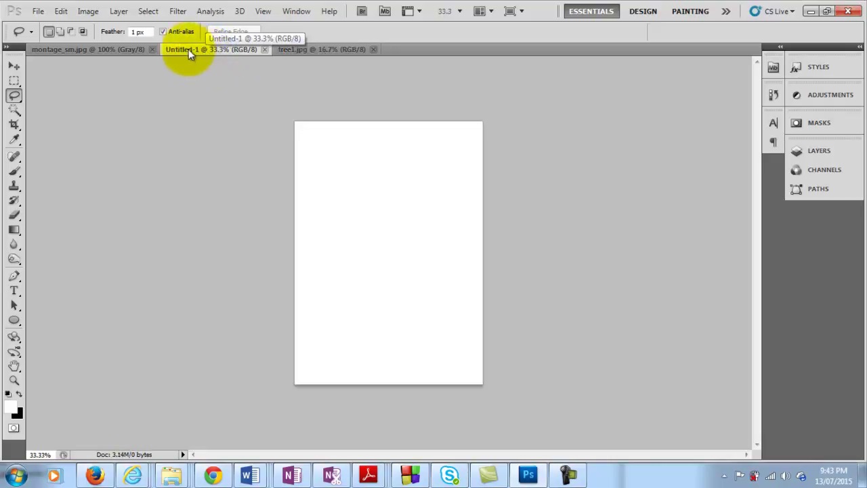
left_click(317, 50)
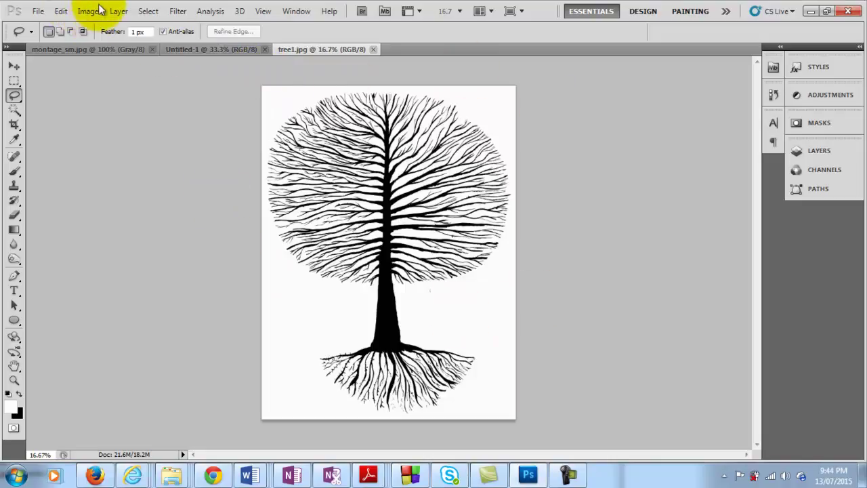
left_click(62, 12)
left_click(63, 11)
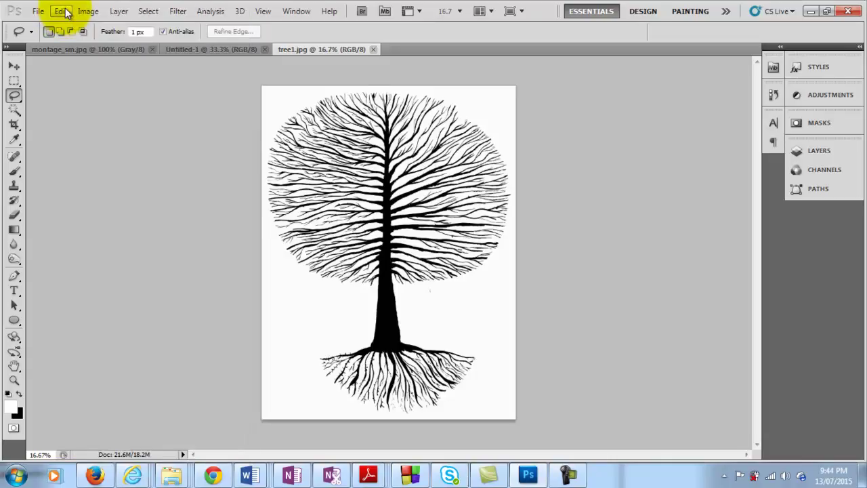
left_click(145, 11)
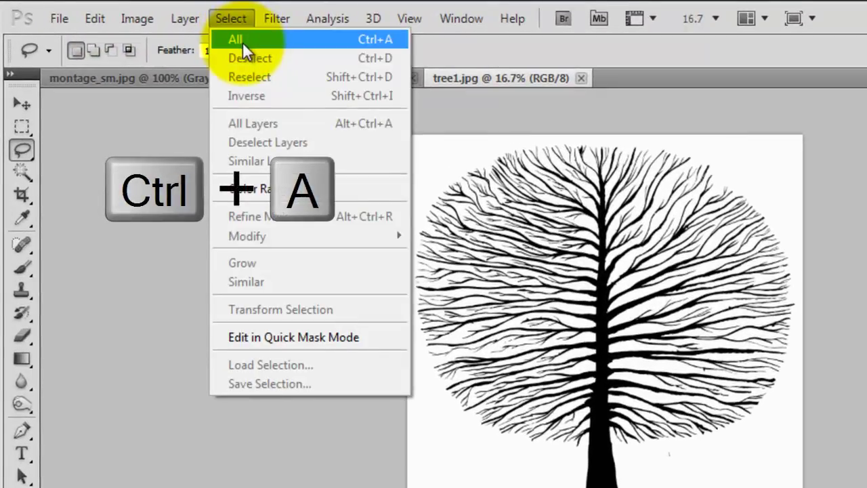
left_click(240, 40)
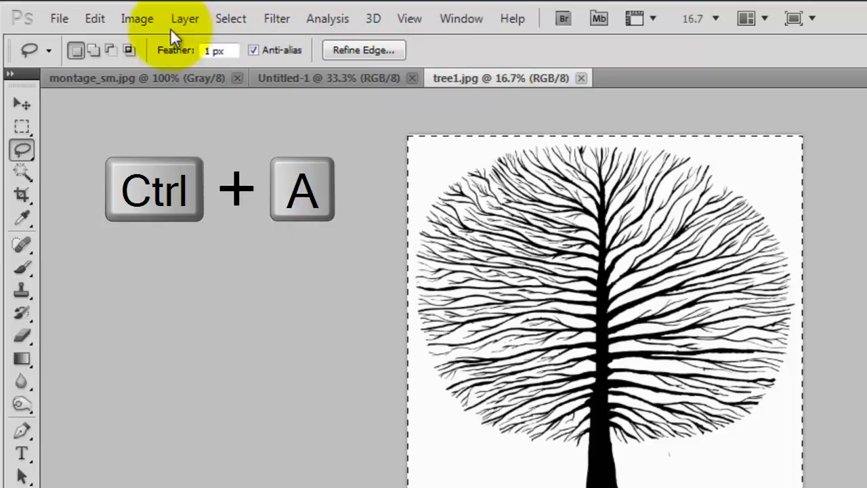
left_click(107, 18)
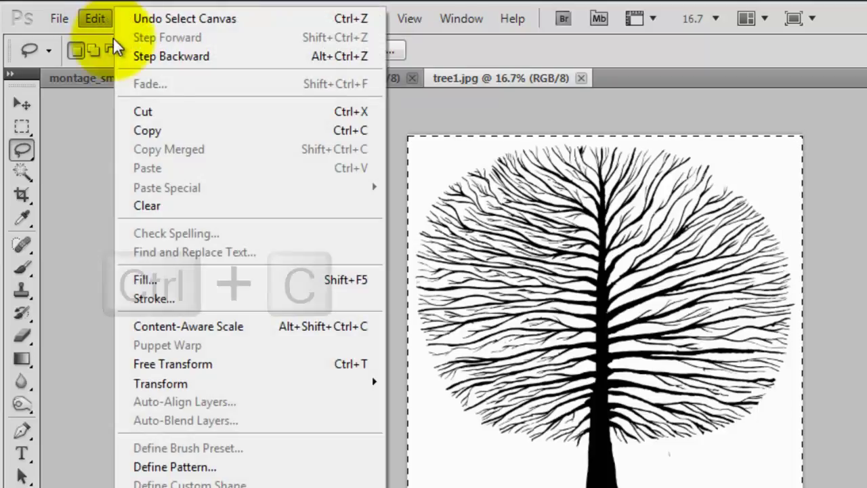
left_click(163, 130)
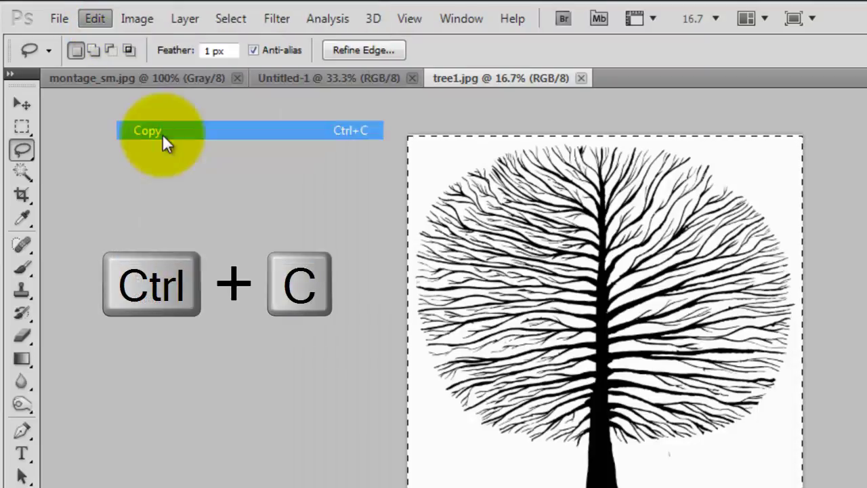
Step: Paste the copied tree into Untitled-1 as Layer 1
left_click(302, 78)
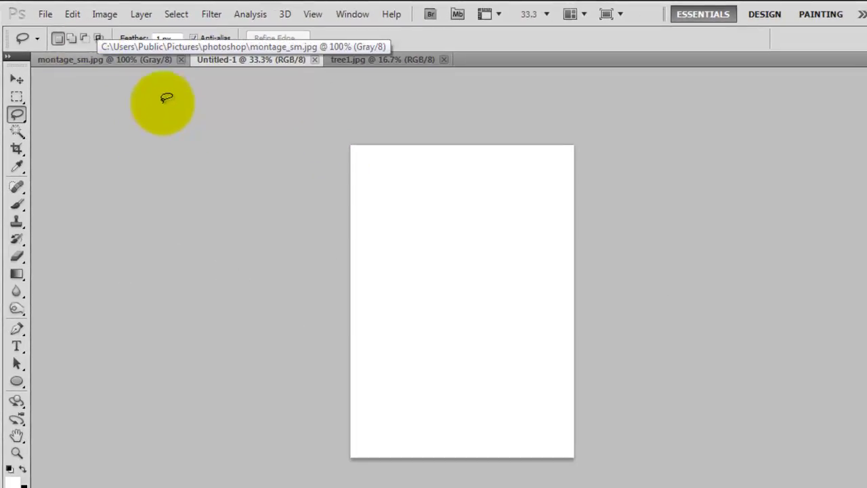
left_click(76, 15)
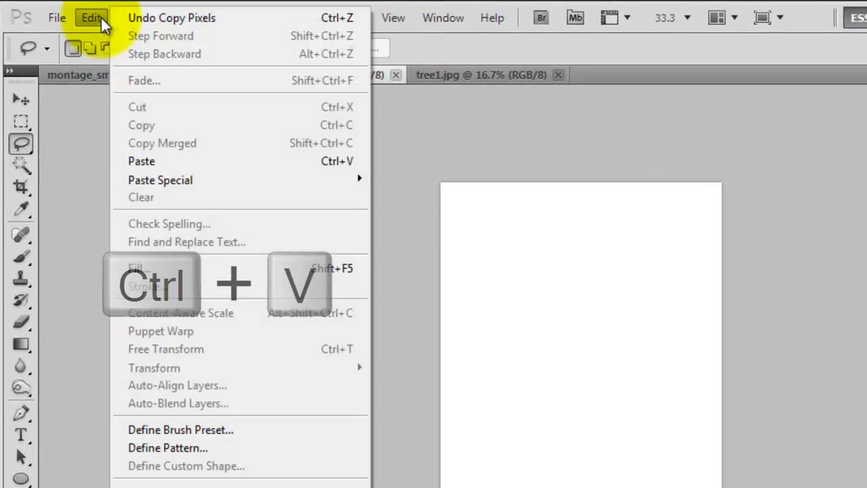
left_click(141, 161)
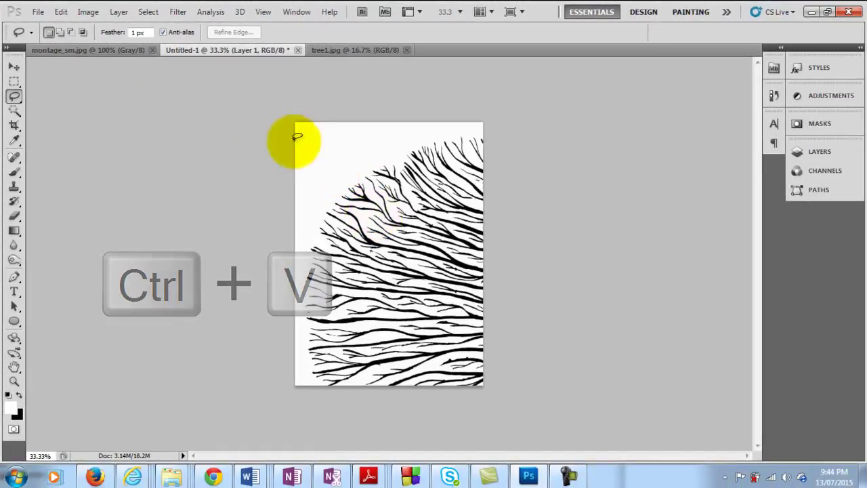
right_click(388, 231)
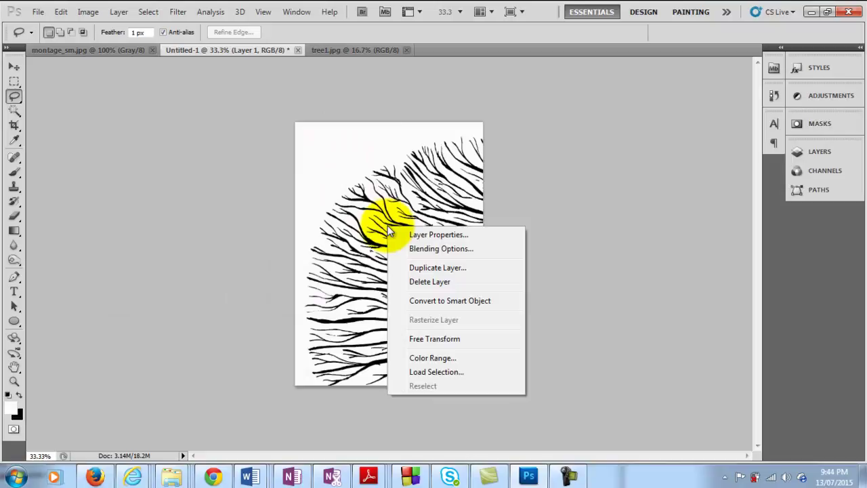
left_click(274, 99)
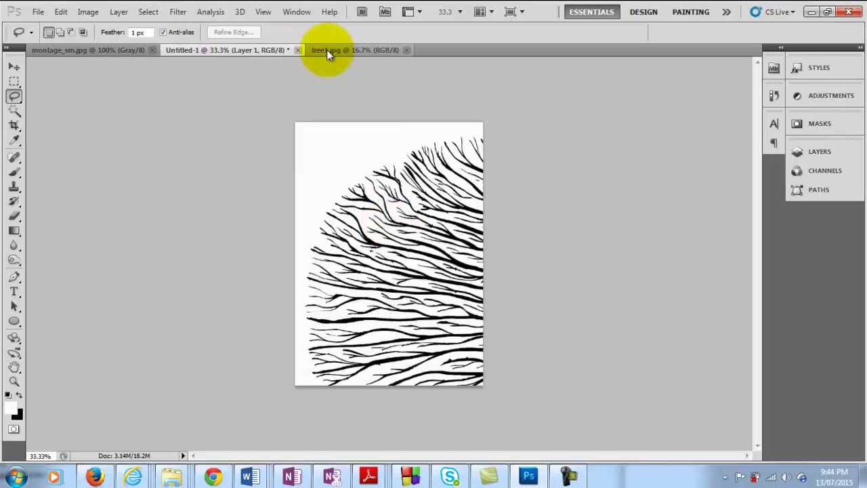
Step: Select the black tree in tree1.jpg with the Magic Wand and go to Untitled-1
left_click(369, 50)
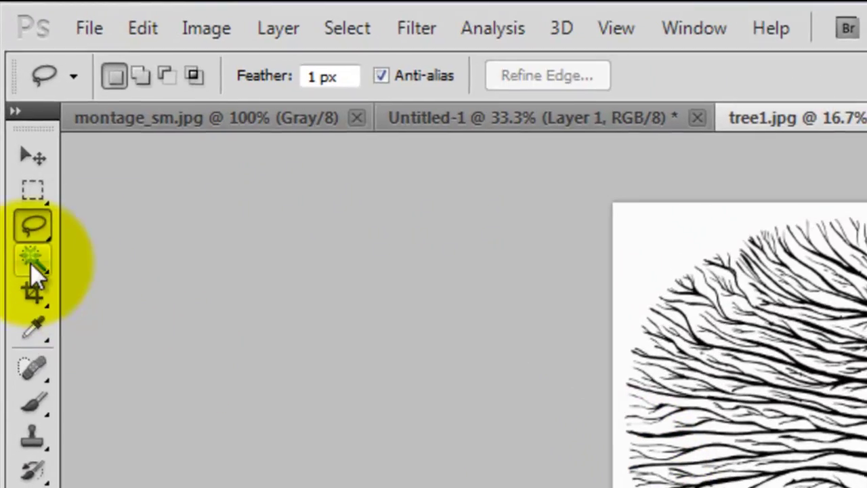
left_click(18, 143)
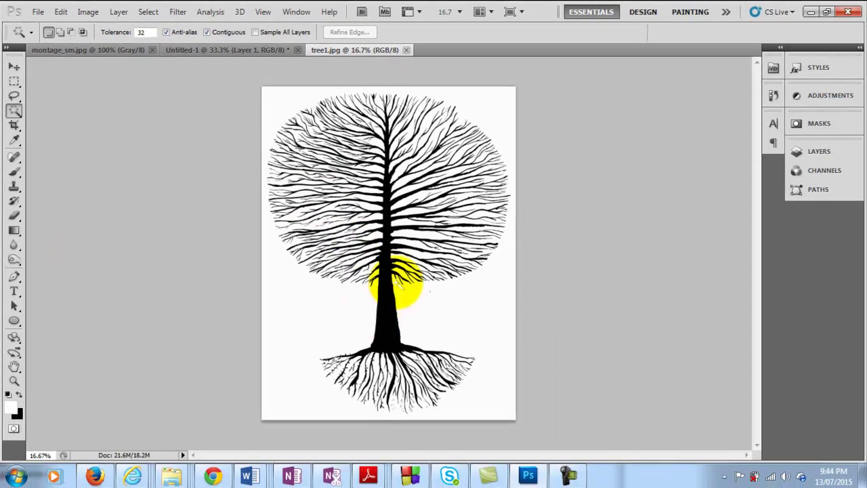
left_click(389, 296)
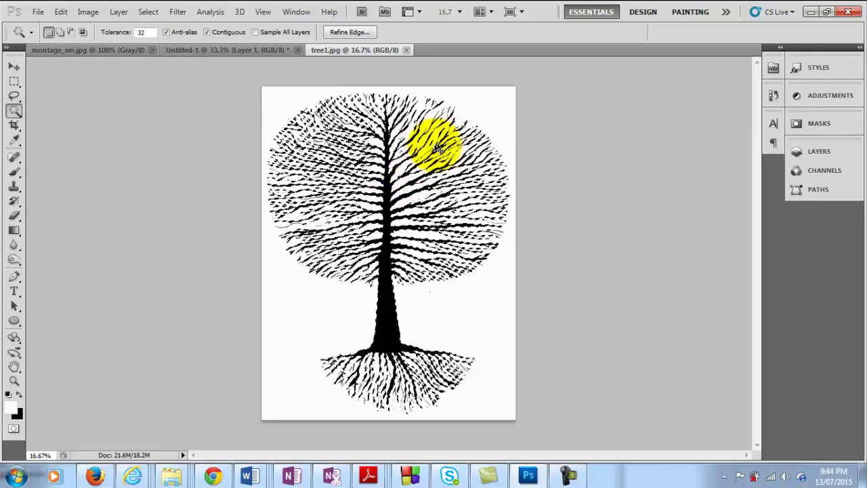
left_click(227, 49)
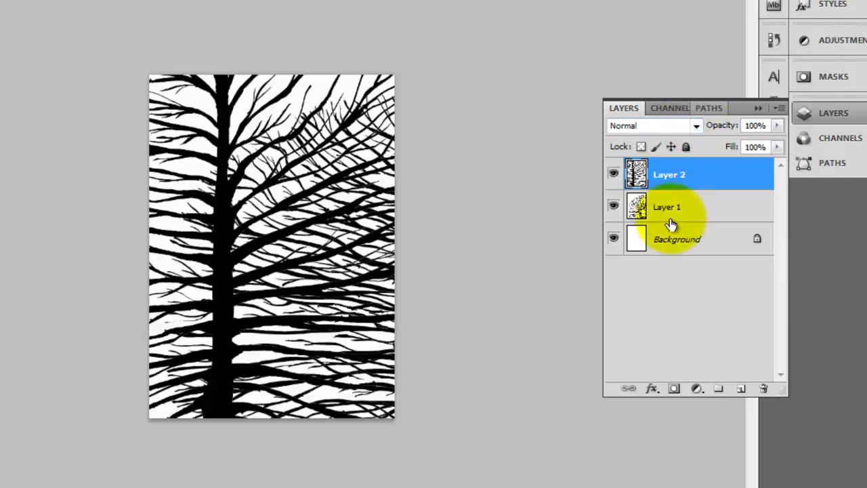
Step: Stack Layer 1 above Layer 2 and shift its branches so the trunk meets the right edge
left_click_drag(681, 215, 673, 170)
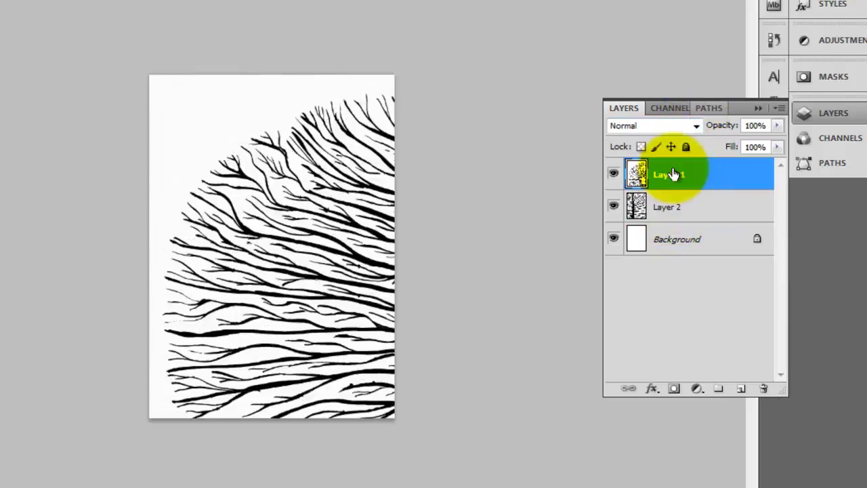
left_click_drag(281, 202, 268, 174)
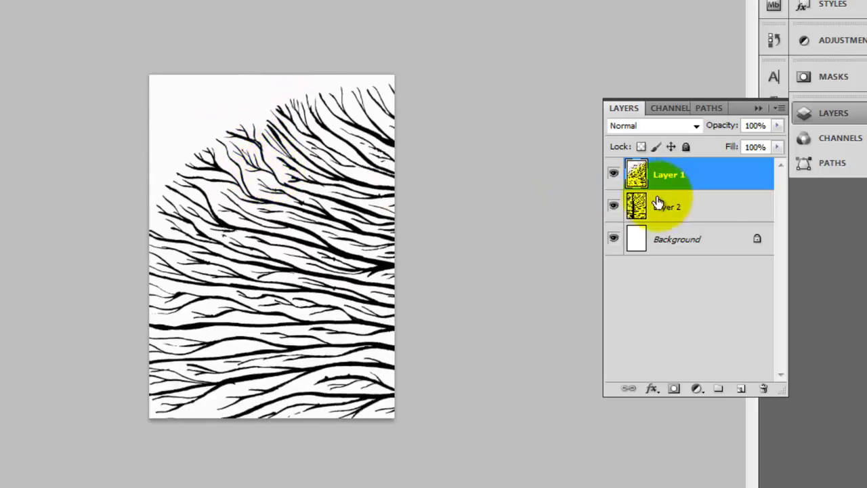
left_click_drag(359, 249, 359, 213)
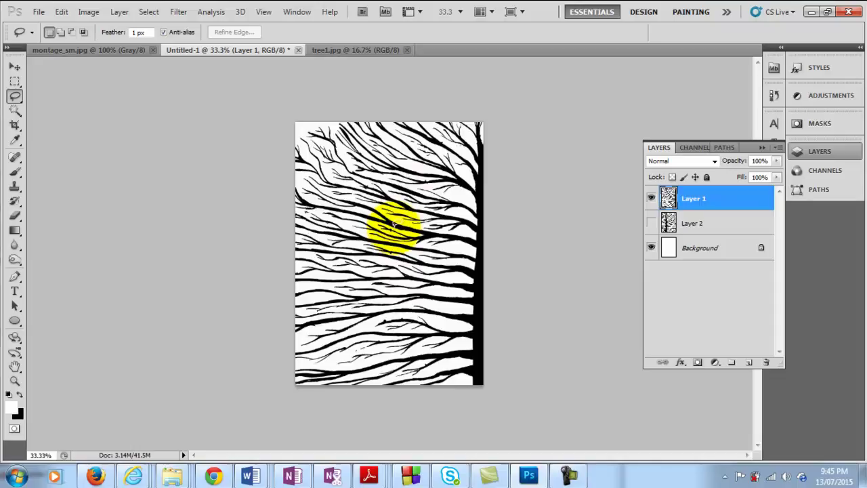
Step: Free-transform Layer 1's tree down to 34.51% and centre it on the page
right_click(394, 223)
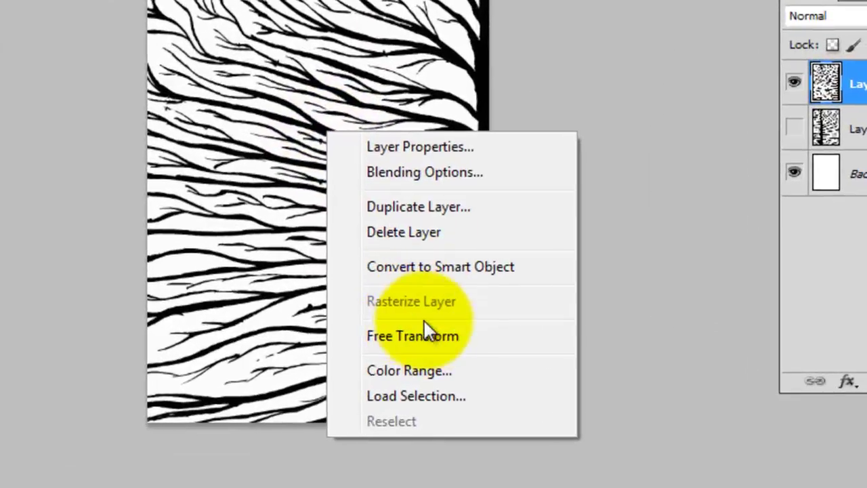
left_click(405, 335)
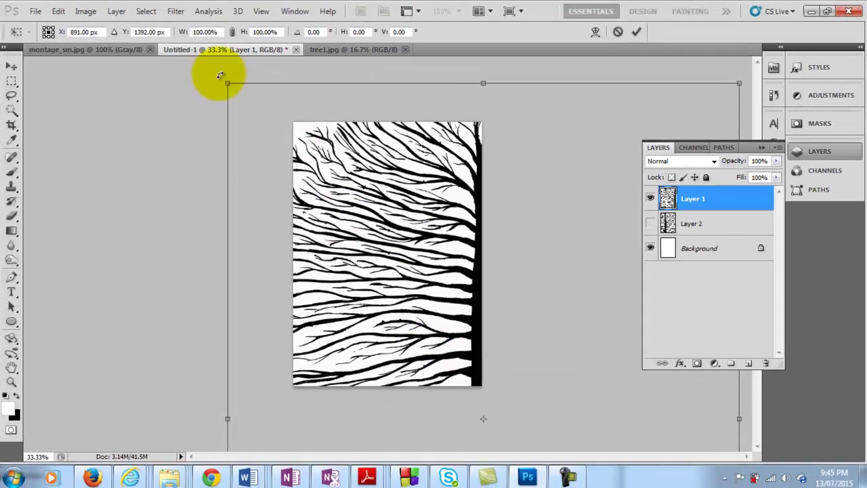
left_click_drag(228, 85, 351, 232)
left_click_drag(420, 285, 344, 179)
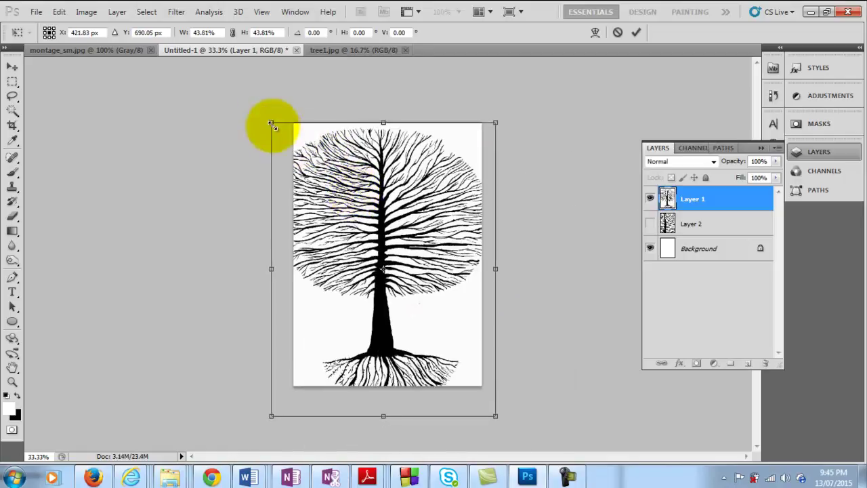
left_click_drag(302, 147, 378, 192)
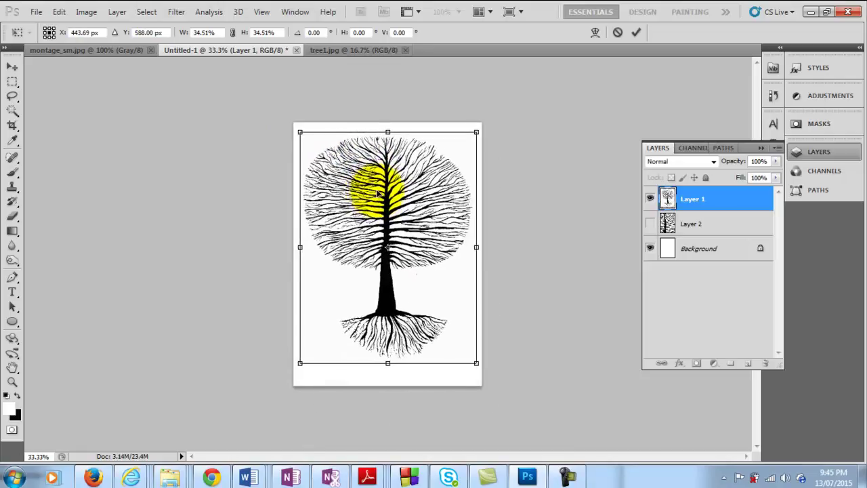
double_click(390, 192)
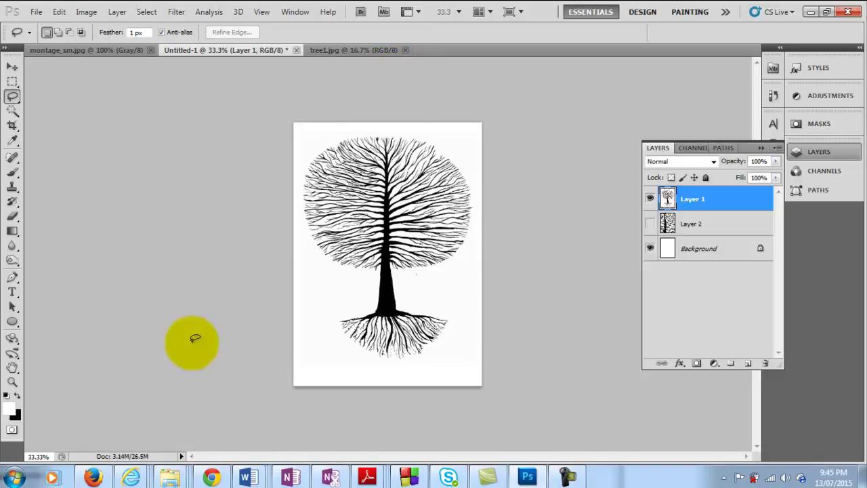
Step: Open grass.jpg in Photoshop from the photoshop pictures folder window
mouse_move(173, 479)
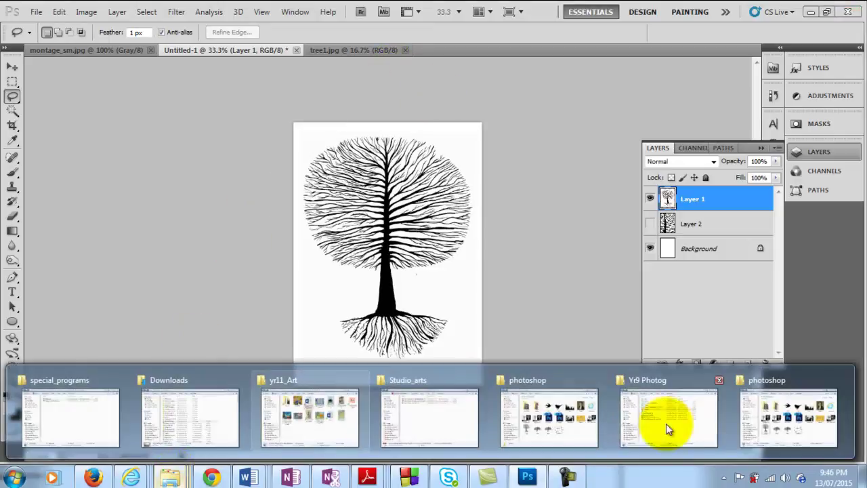
left_click(772, 416)
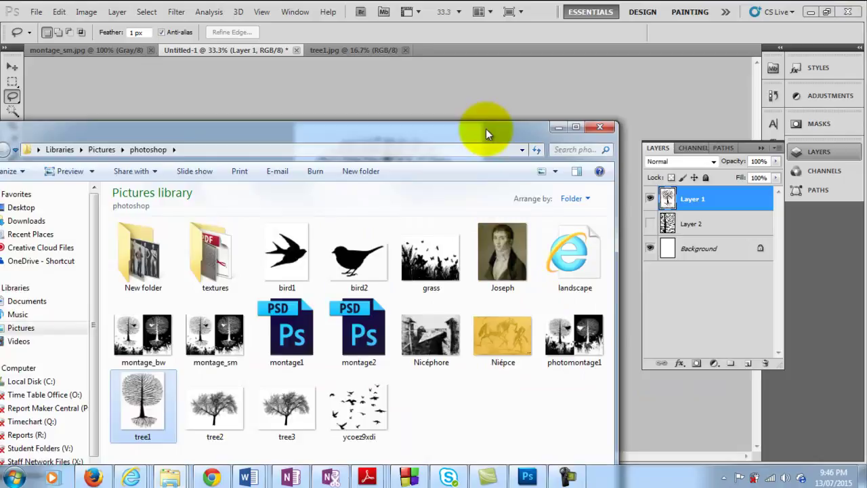
left_click_drag(485, 128, 470, 118)
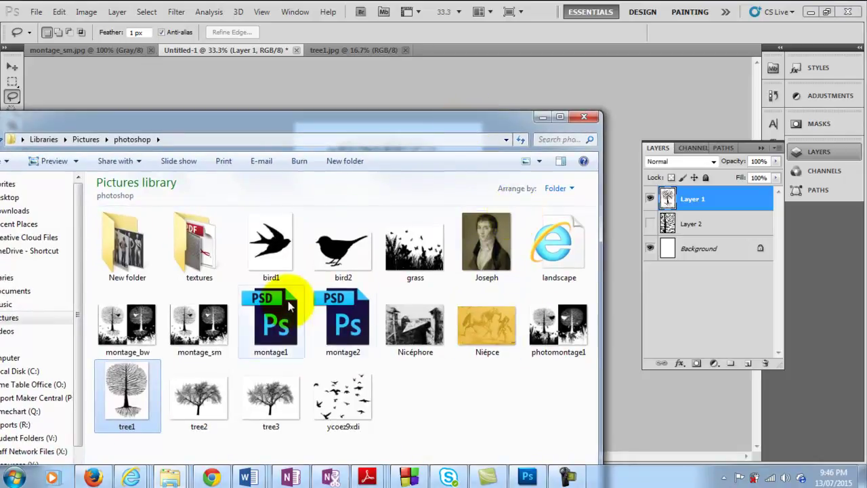
left_click_drag(405, 265, 410, 215)
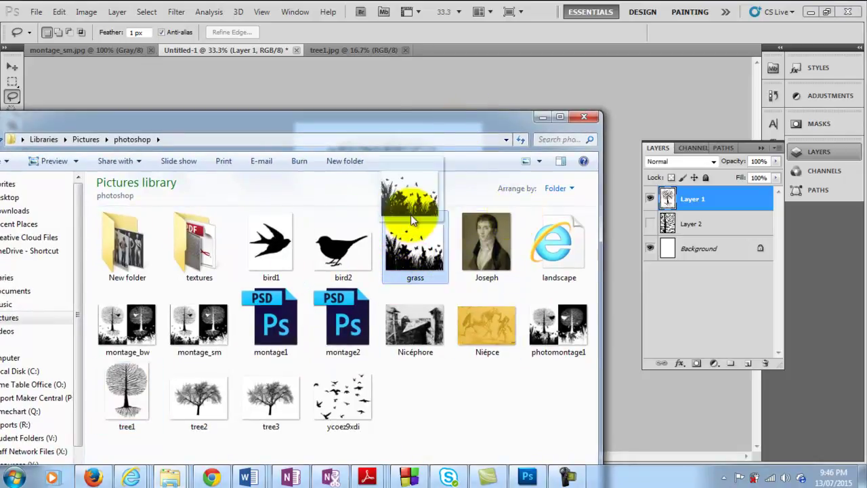
left_click_drag(444, 61, 447, 51)
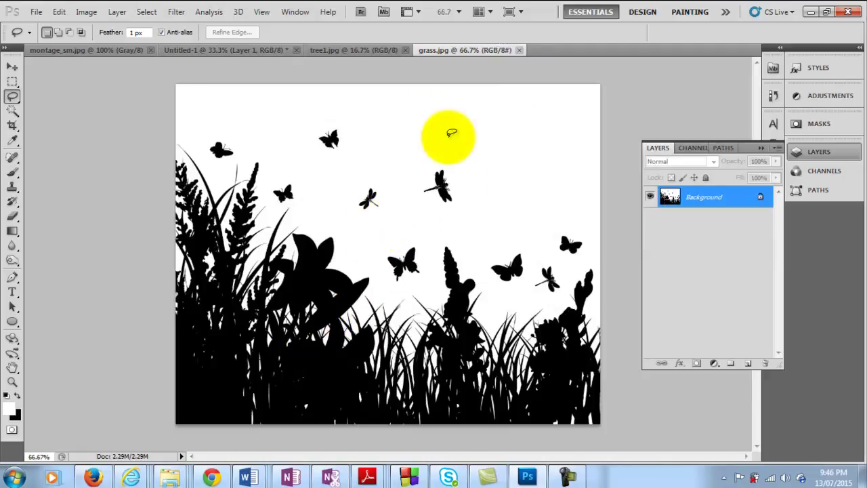
Step: Select all of grass.jpg and copy it
left_click(86, 12)
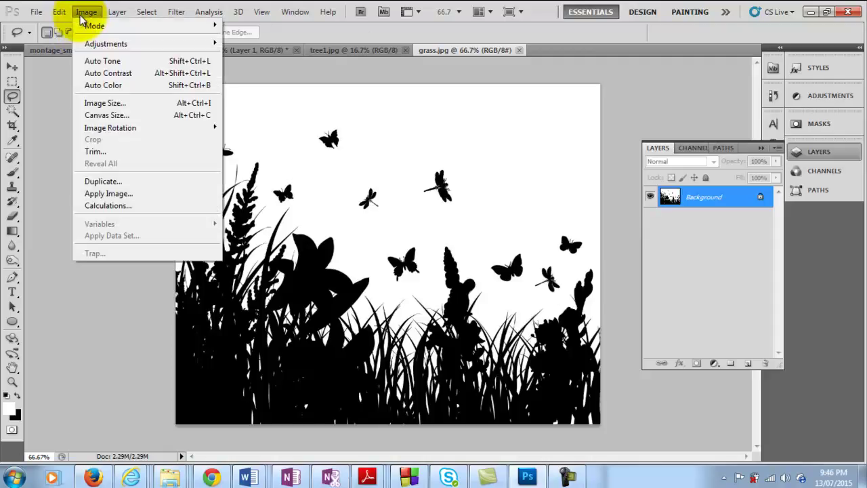
mouse_move(146, 11)
left_click(156, 27)
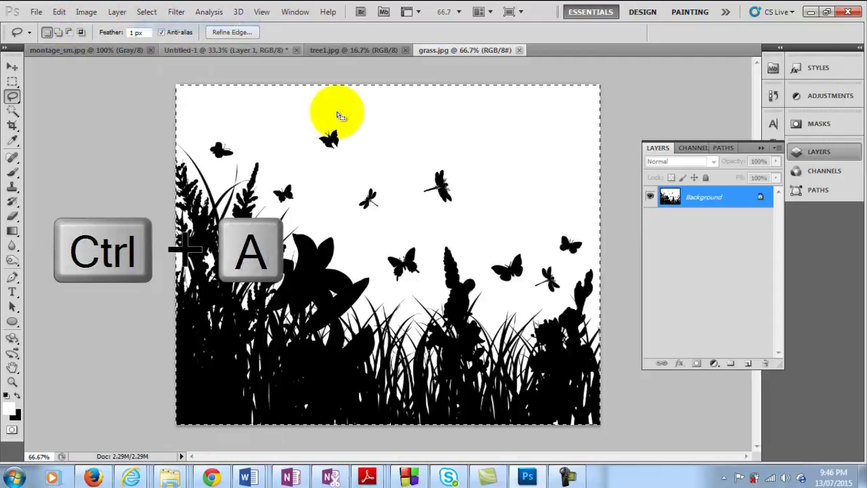
left_click(59, 13)
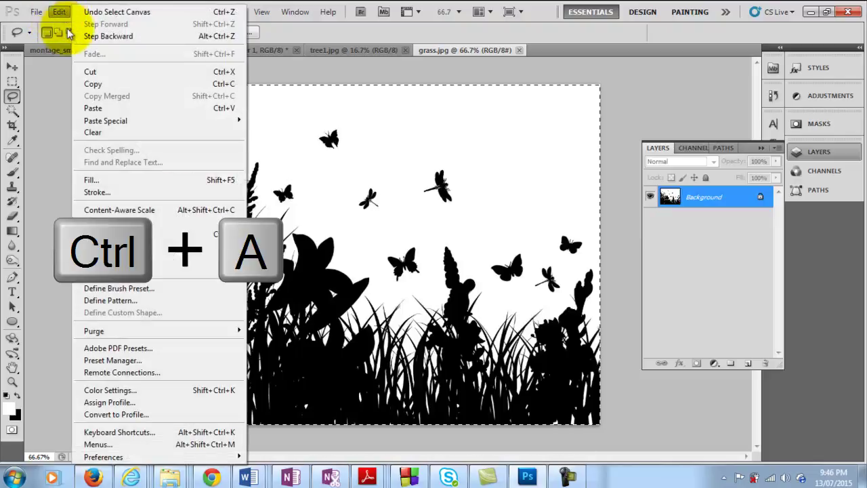
left_click(95, 84)
Step: Paste the grass into Untitled-1 as Layer 3 and position it below the tree crown
left_click(245, 49)
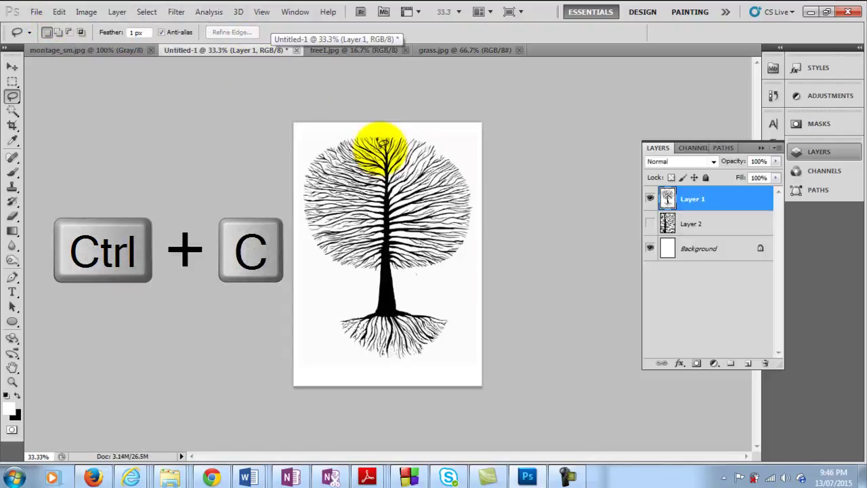
left_click(59, 11)
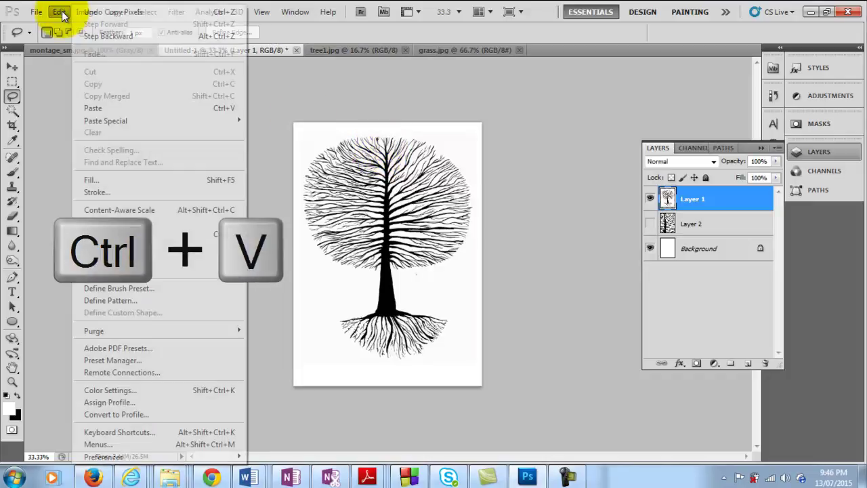
left_click(107, 108)
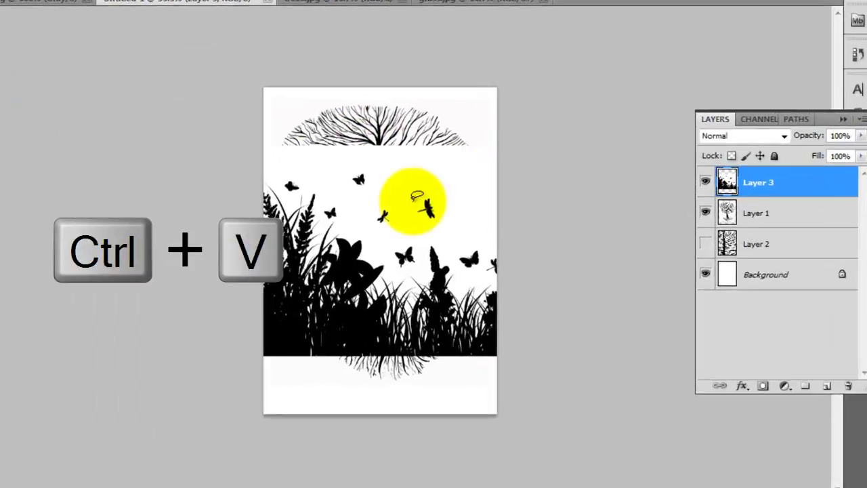
left_click_drag(374, 202, 342, 264)
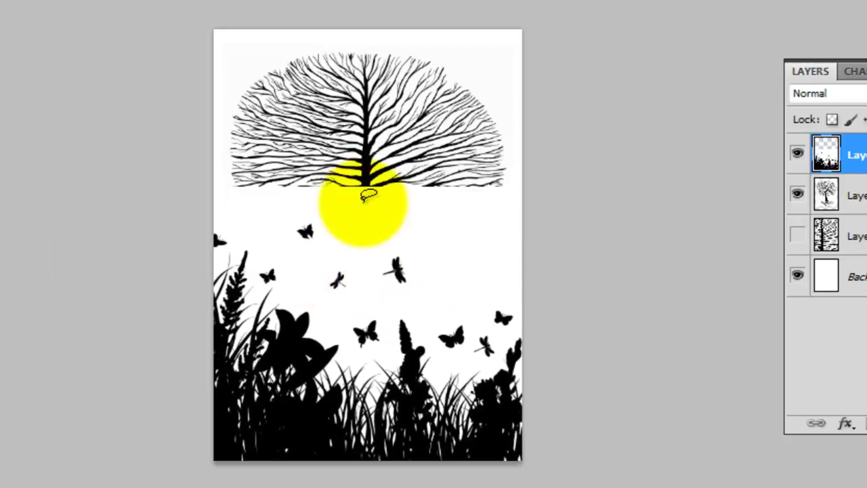
mouse_move(446, 269)
left_mouse_down()
mouse_move(436, 217)
mouse_move(445, 229)
mouse_move(436, 271)
mouse_move(448, 259)
mouse_move(405, 196)
left_mouse_up()
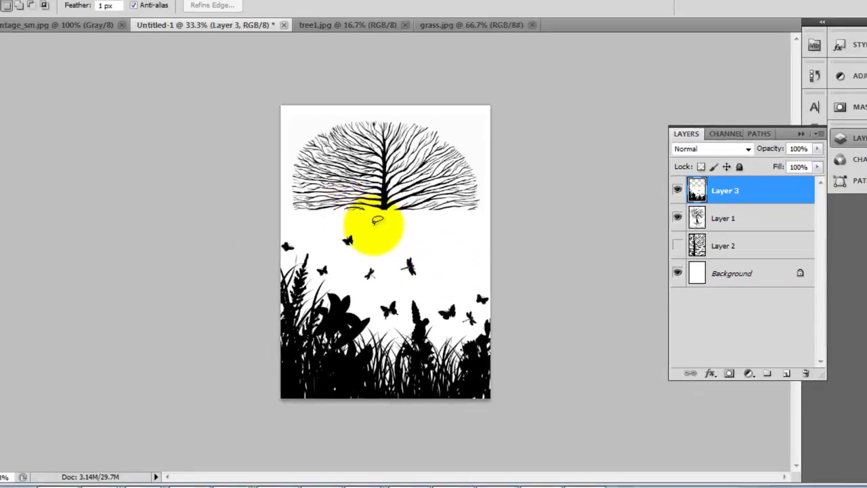
Step: Cut the selected white area out of Layer 3 so the trunk and roots show through
key("l")
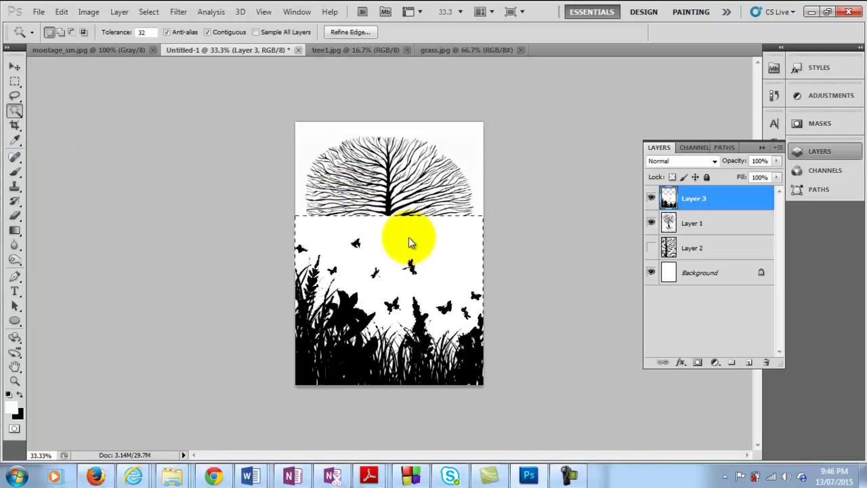
left_click(63, 12)
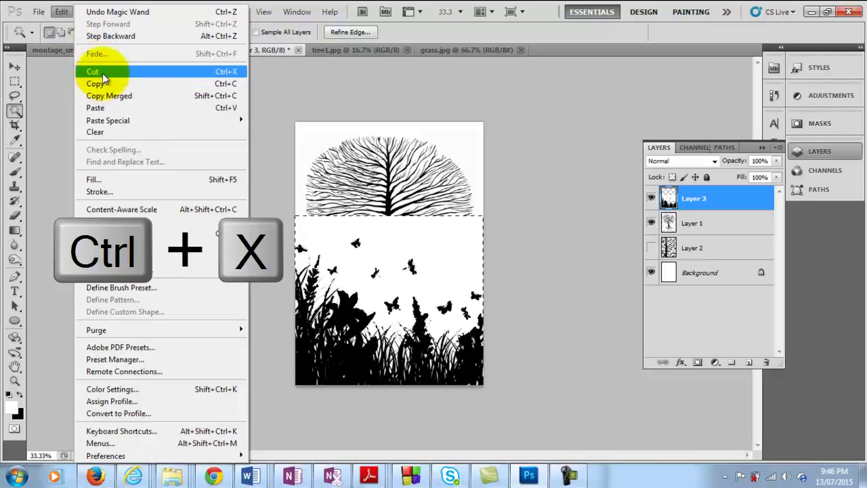
left_click(103, 72)
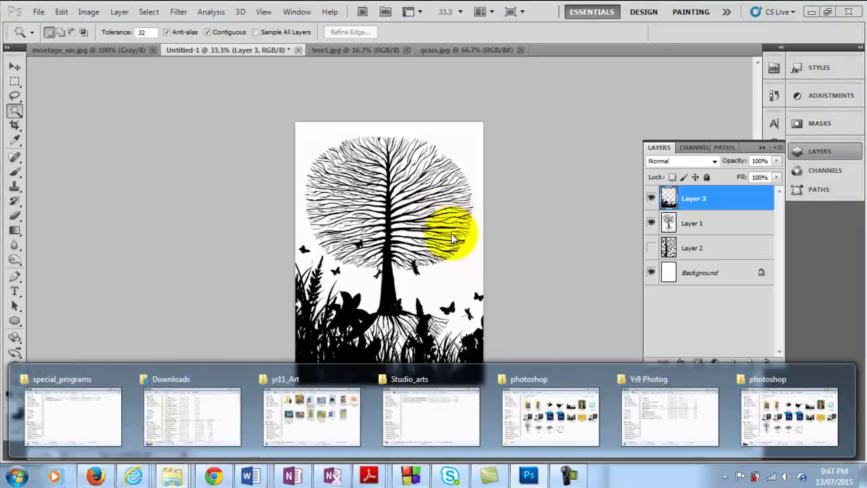
Step: Open bird2.png from the pictures folder as its own Photoshop document
left_click(765, 400)
left_click_drag(347, 244, 558, 54)
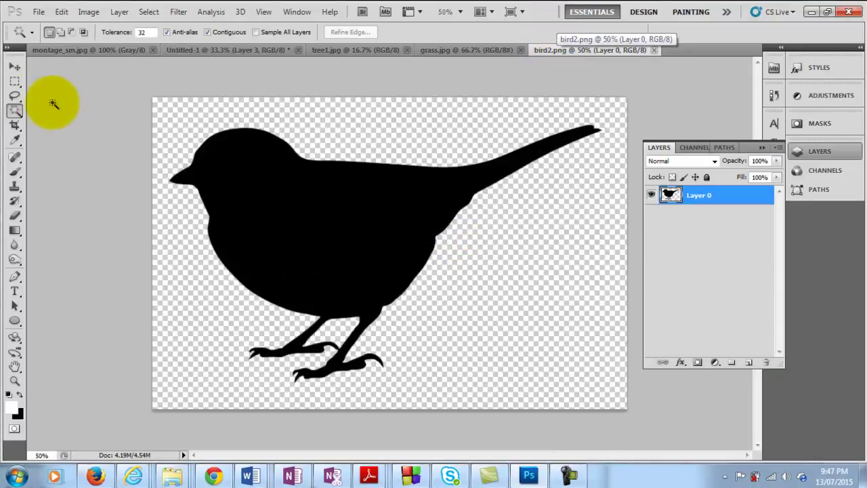
left_click(15, 97)
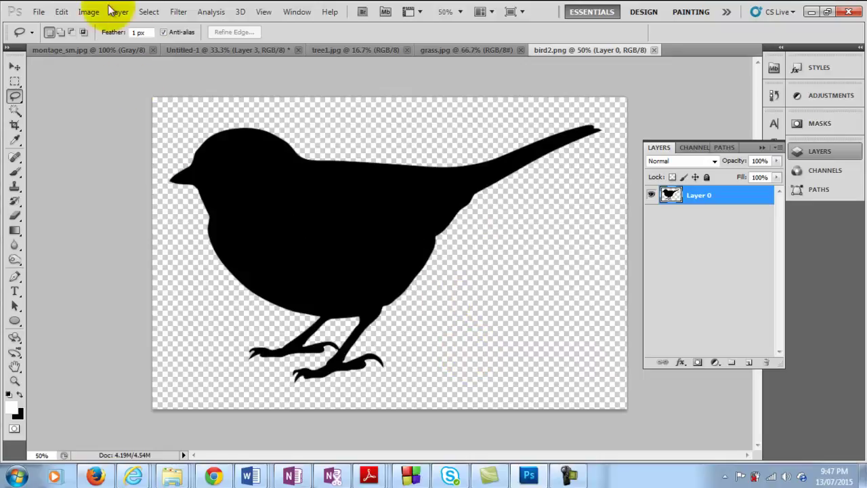
Step: Copy the entire bird silhouette and return to the Untitled-1 montage
left_click(151, 17)
left_click(153, 25)
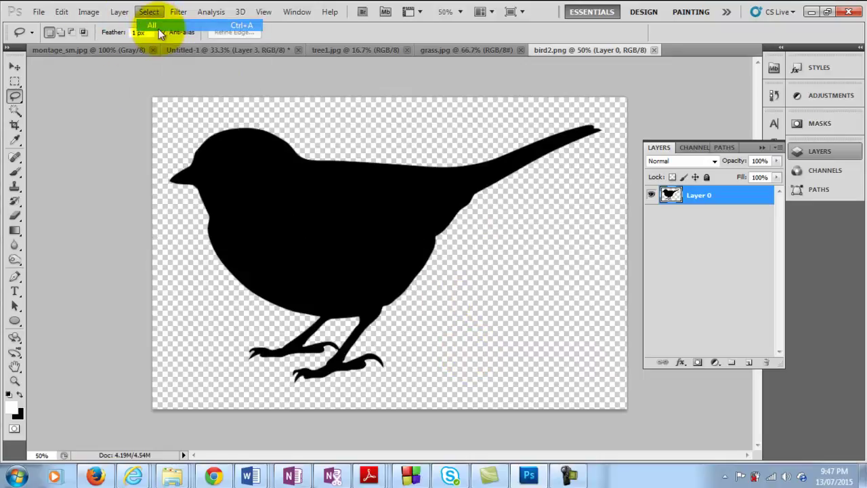
left_click(63, 12)
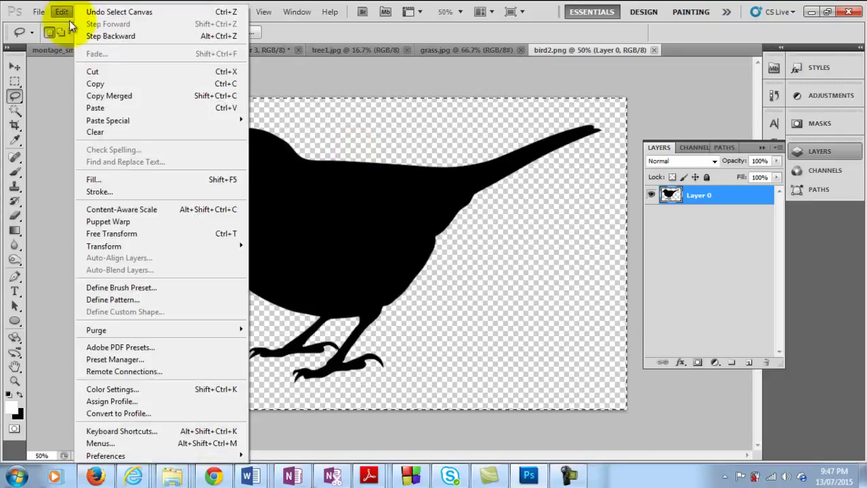
left_click(107, 84)
left_click(242, 50)
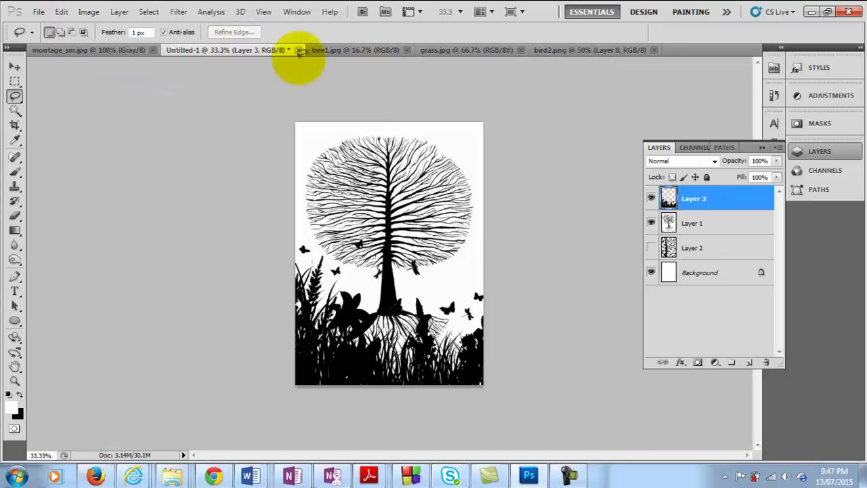
Step: Paste the bird as Layer 4, scale it down and place it on the crown's right side
left_click(61, 12)
left_click(87, 107)
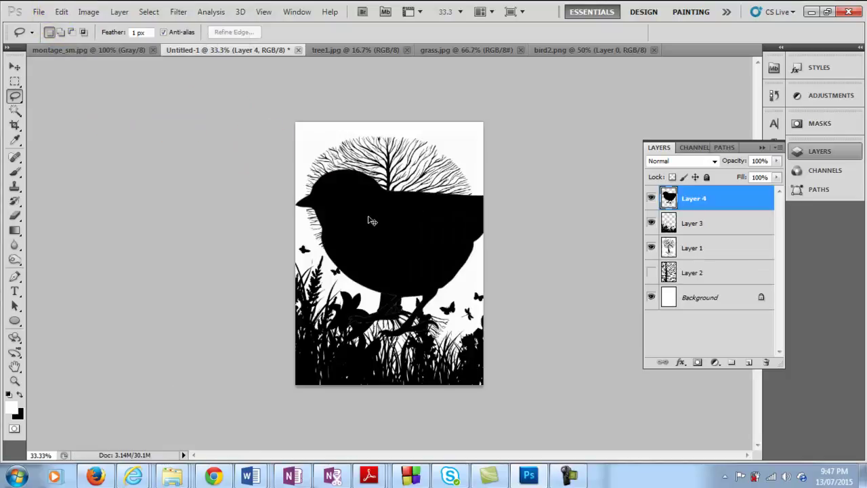
left_click_drag(372, 220, 413, 204)
right_click(412, 217)
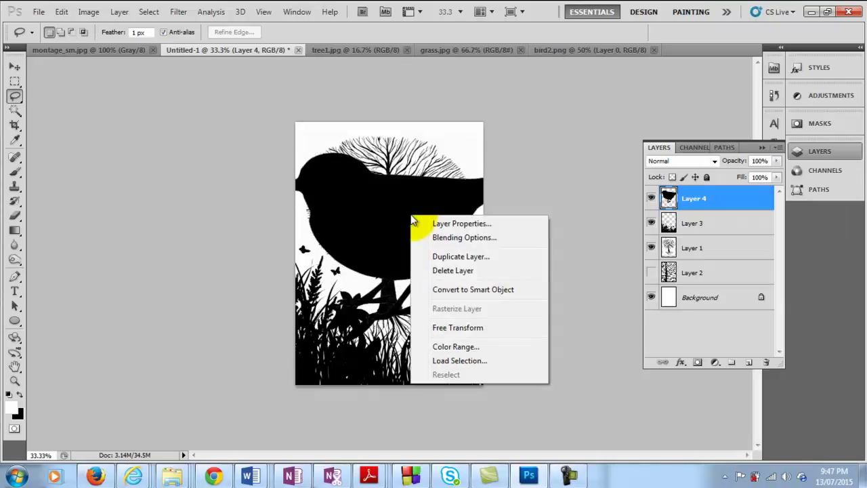
left_click(458, 328)
left_click_drag(282, 150, 346, 185)
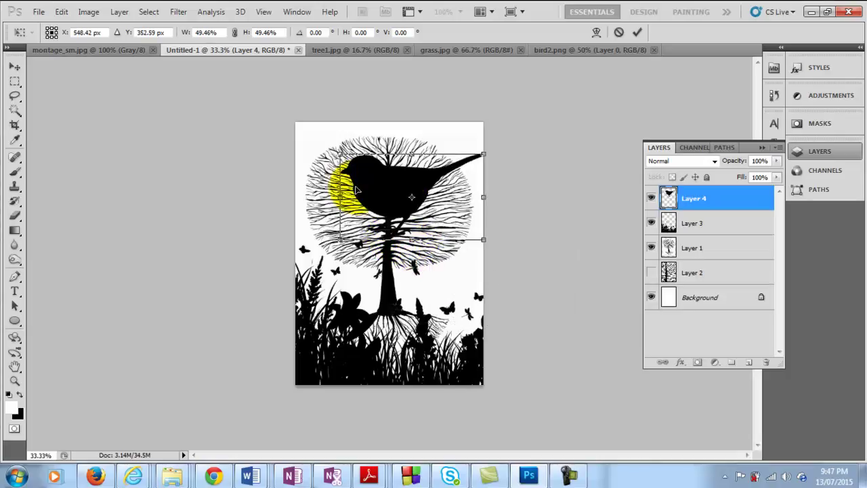
left_click_drag(482, 240, 411, 196)
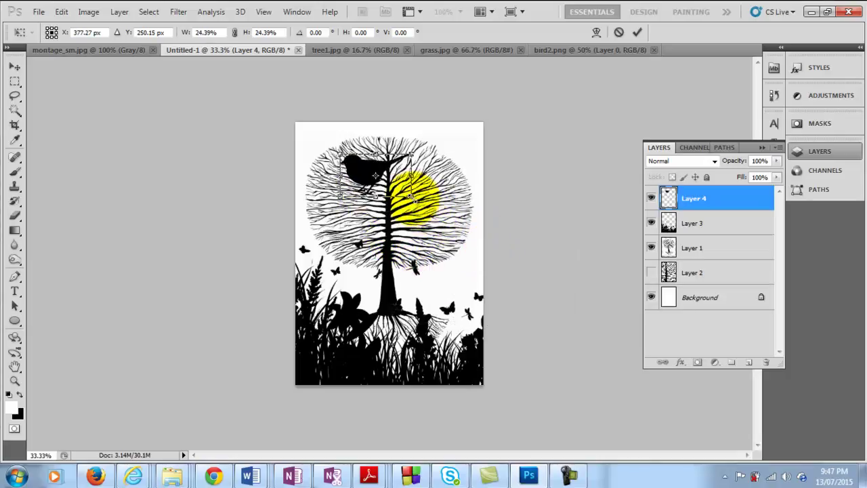
left_click_drag(367, 153, 447, 191)
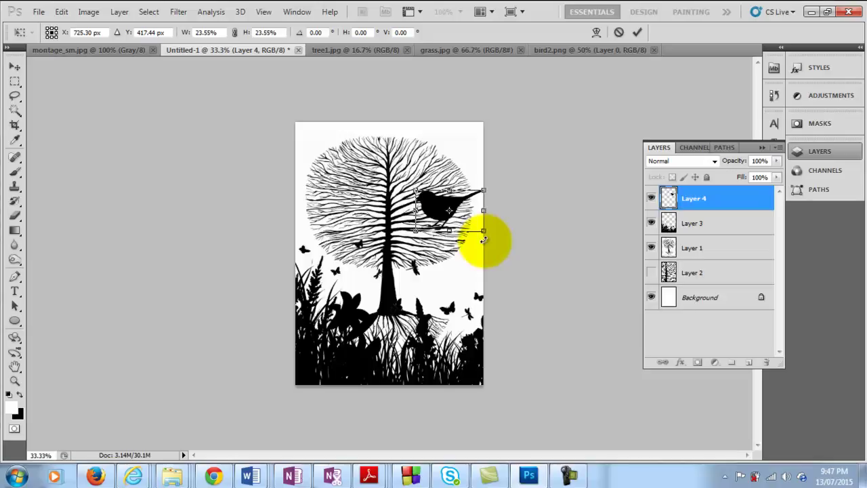
Step: Flip the bird horizontally, shift it slightly left along the branches, and commit
right_click(434, 207)
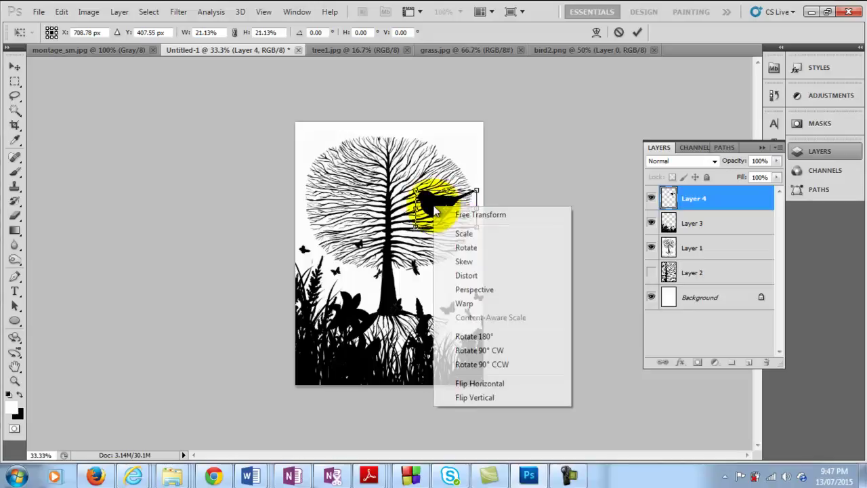
left_click(476, 384)
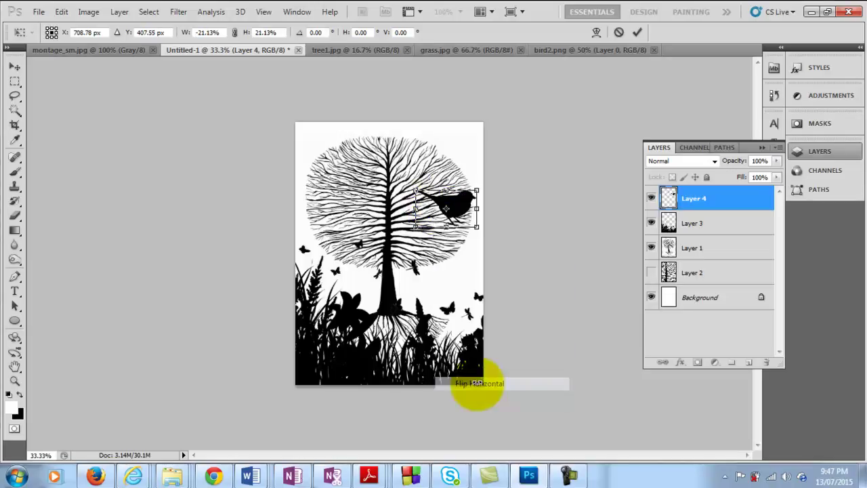
left_click_drag(466, 198, 457, 201)
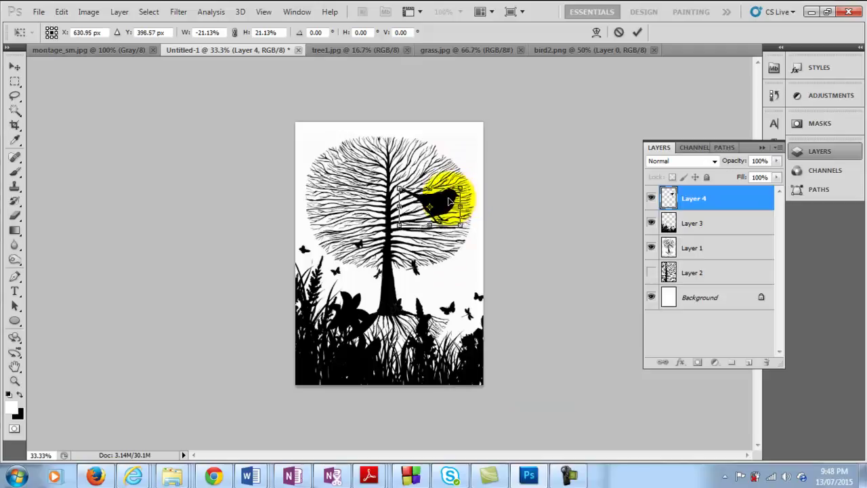
key("Return")
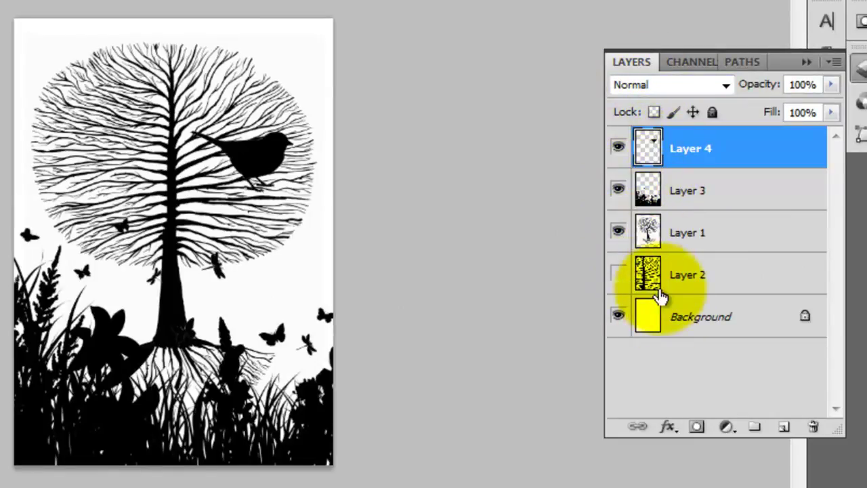
Step: Delete Layer 2, then flatten the tree, bird, grass and butterflies into one Background layer
left_click(620, 277)
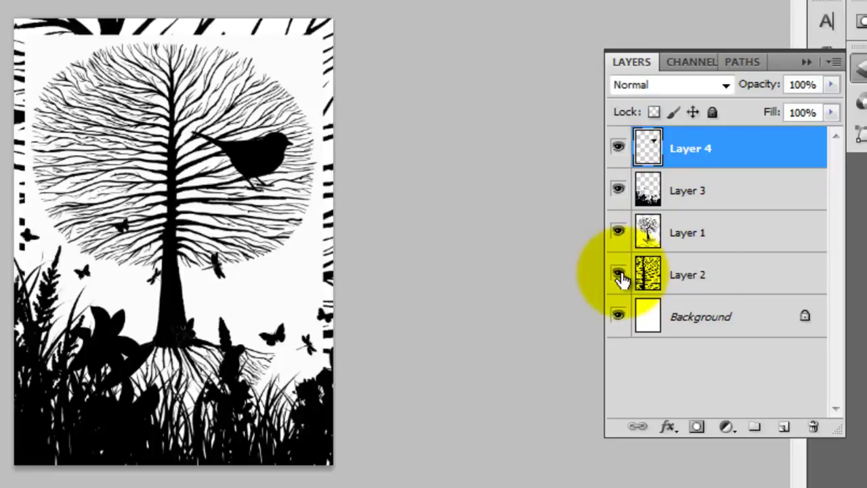
left_click(620, 276)
left_click(679, 282)
right_click(678, 279)
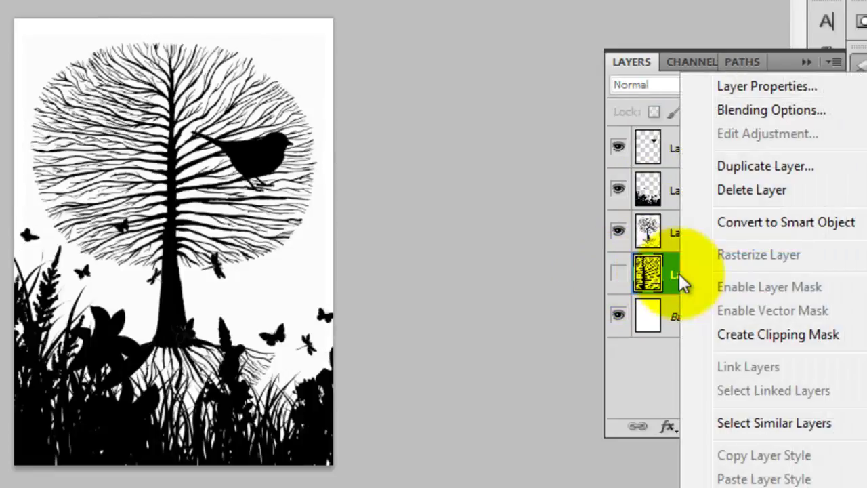
left_click(765, 195)
left_click(229, 120)
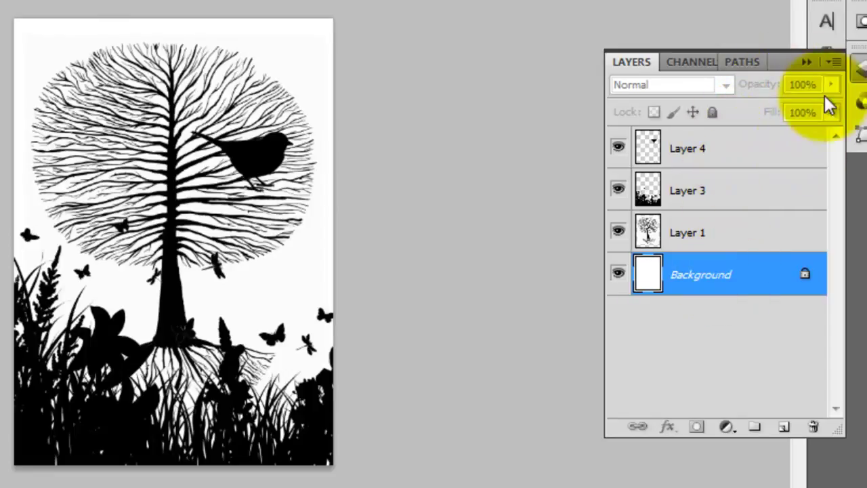
left_click(836, 62)
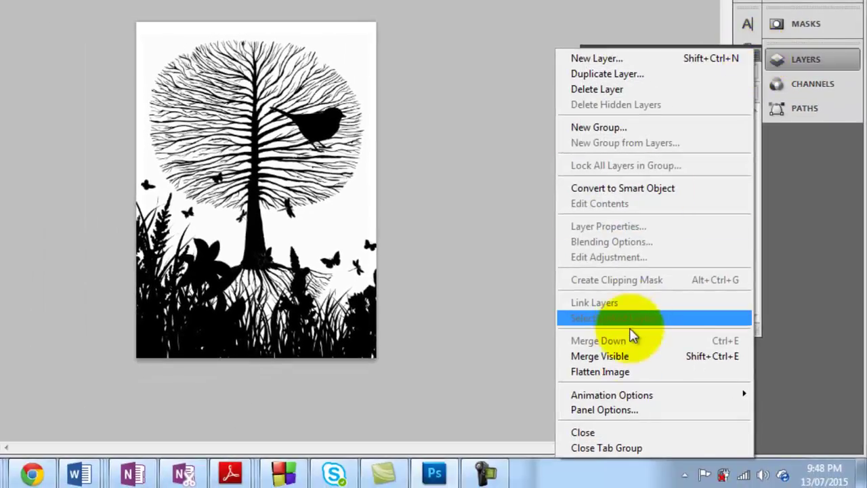
left_click(612, 373)
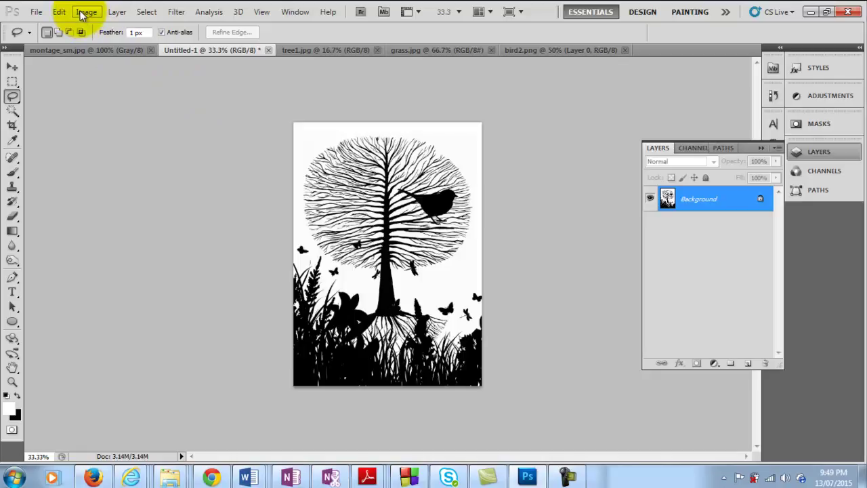
Step: Widen the canvas from 15 to 30 cm, anchored middle-left, adding a black right half
left_click(78, 15)
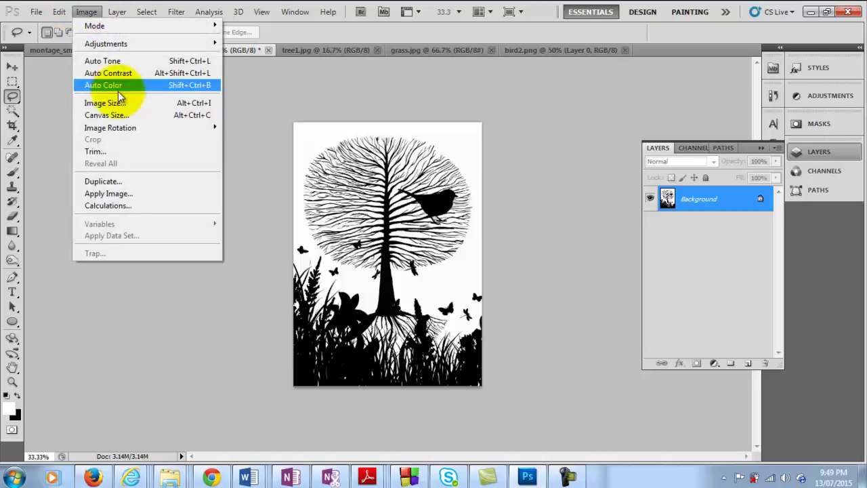
left_click(116, 115)
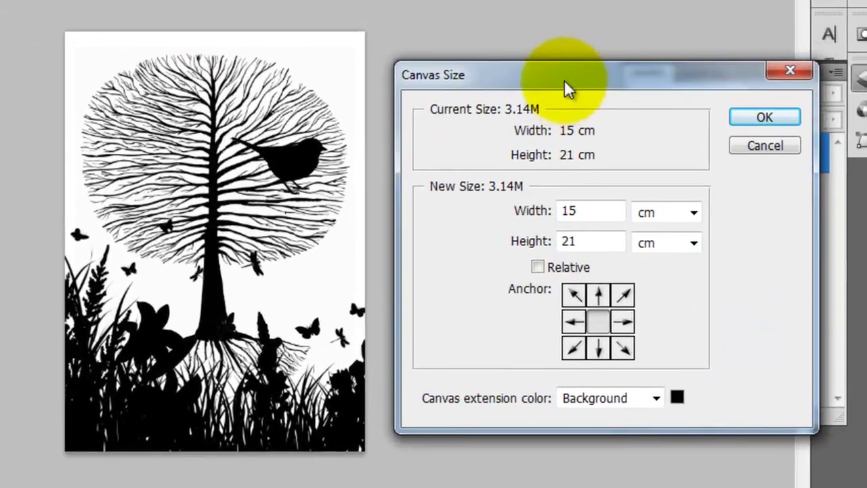
left_click_drag(564, 80, 560, 74)
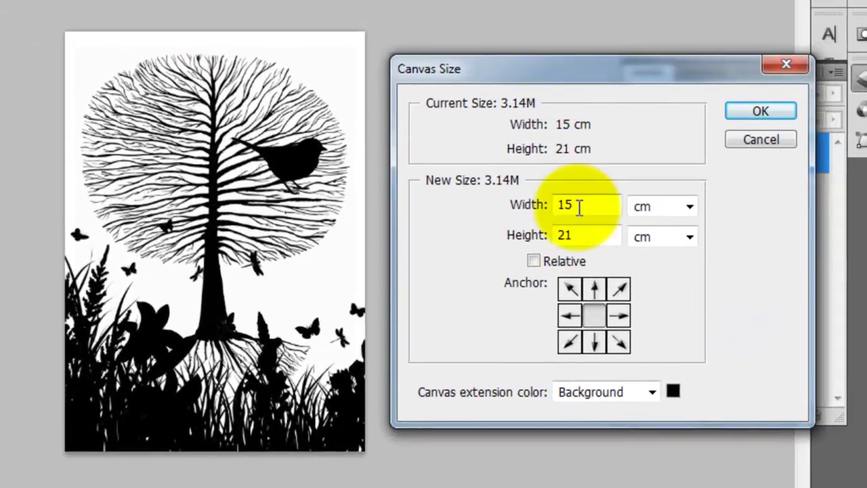
left_click(561, 316)
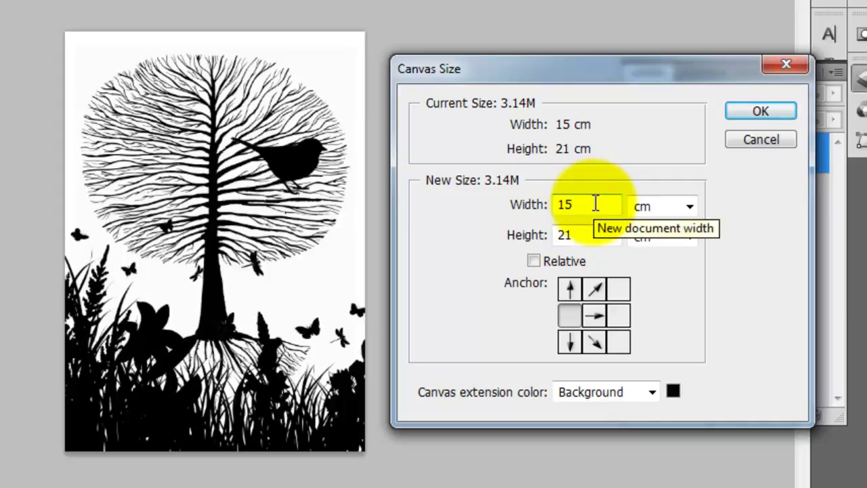
left_click_drag(559, 202, 584, 202)
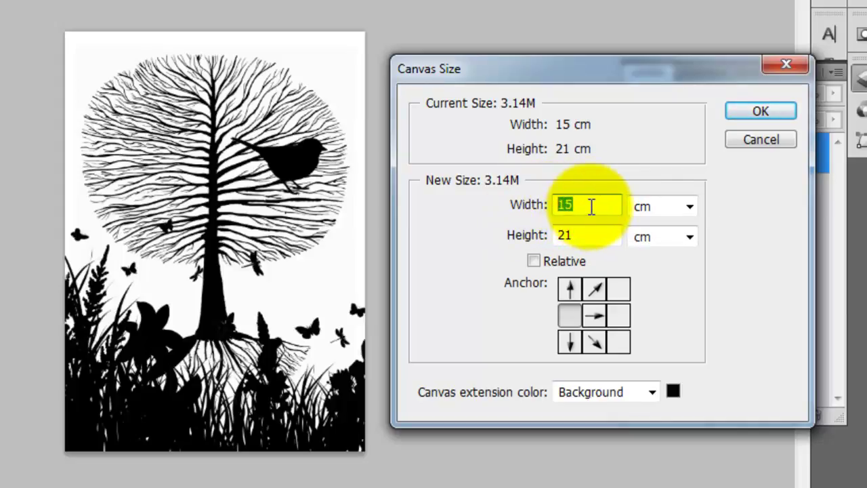
type("30")
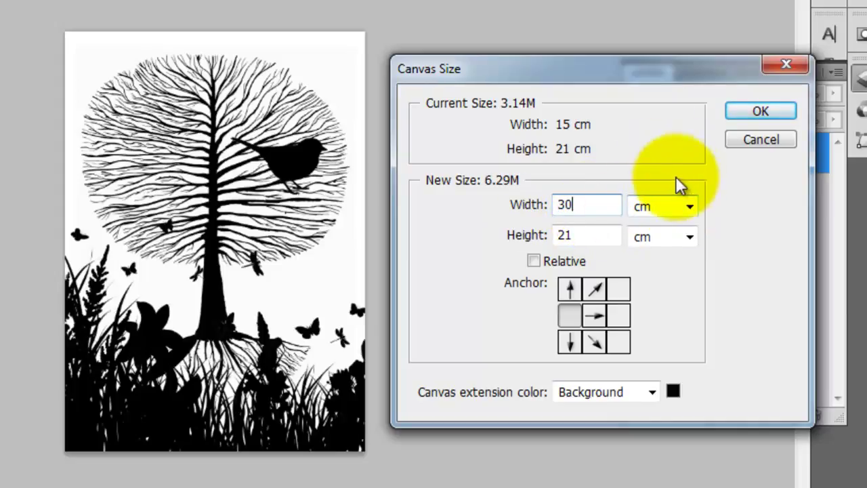
left_click(742, 112)
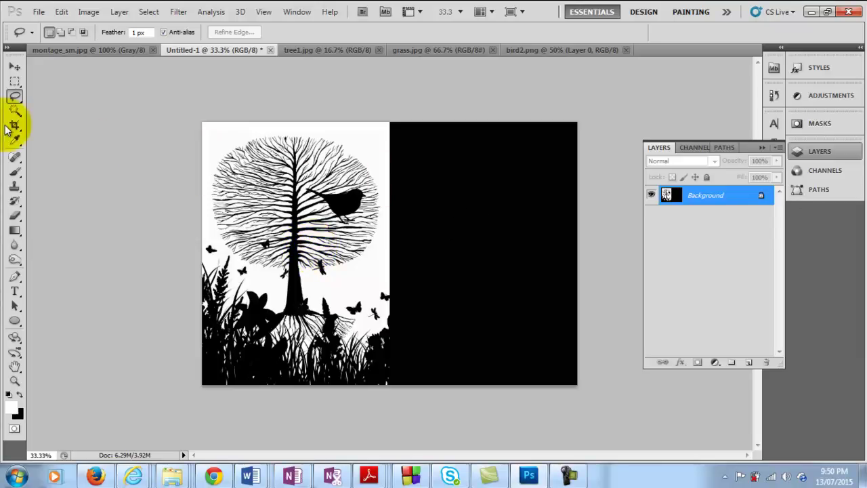
Step: Duplicate the left-half montage onto Layer 1 and drag the copy over the black right half
left_click(15, 82)
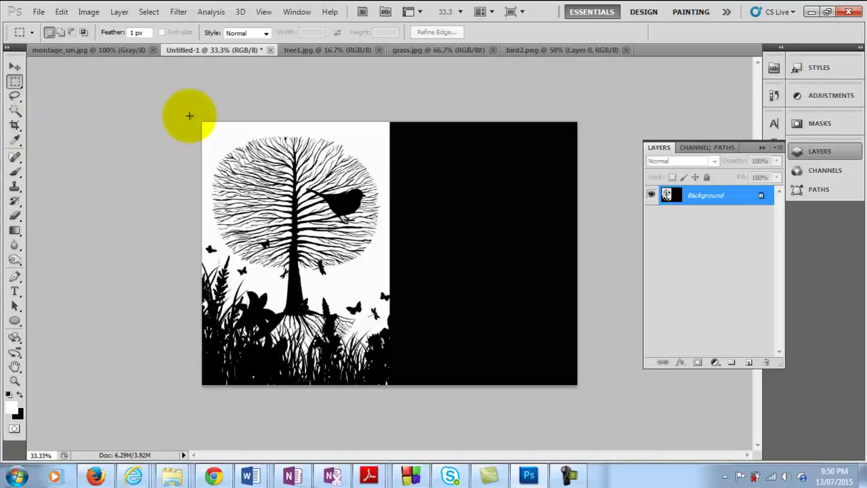
left_click_drag(216, 120, 397, 349)
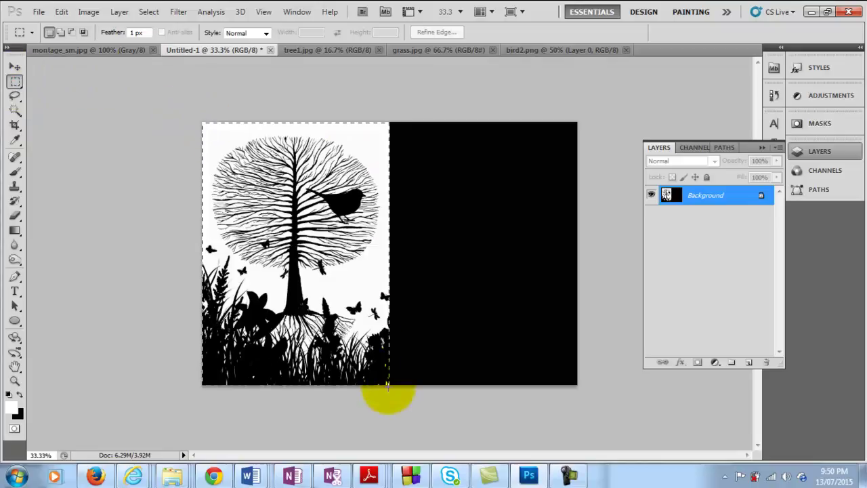
left_click_drag(387, 384, 388, 387)
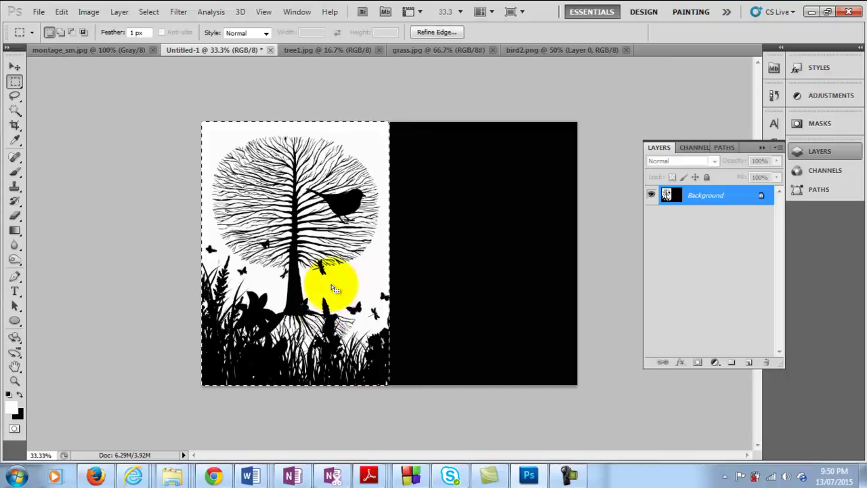
key("ctrl+j")
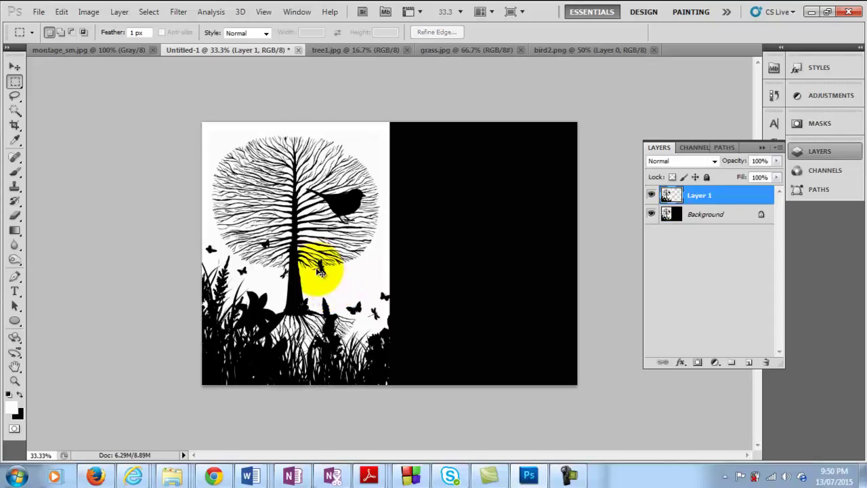
left_click_drag(320, 271, 496, 270)
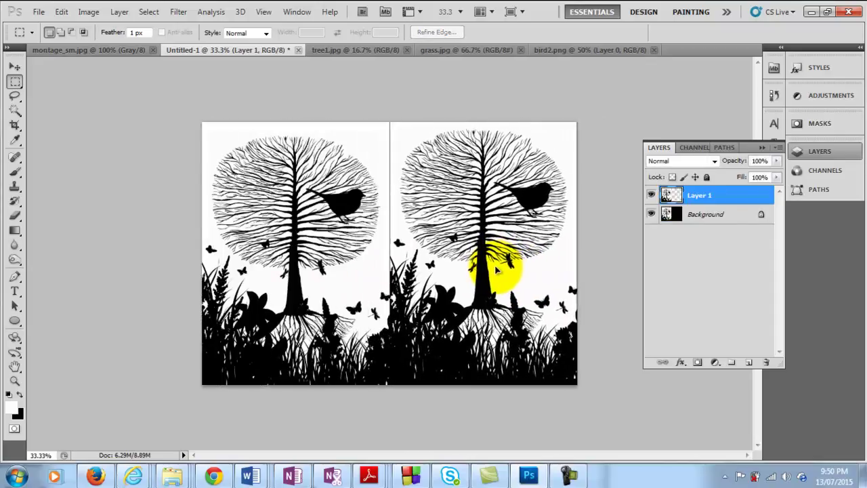
Step: Nudge the Layer 1 copy with arrow keys to close the seam between halves
key("Left")
key("Right")
key("Up")
key("Left")
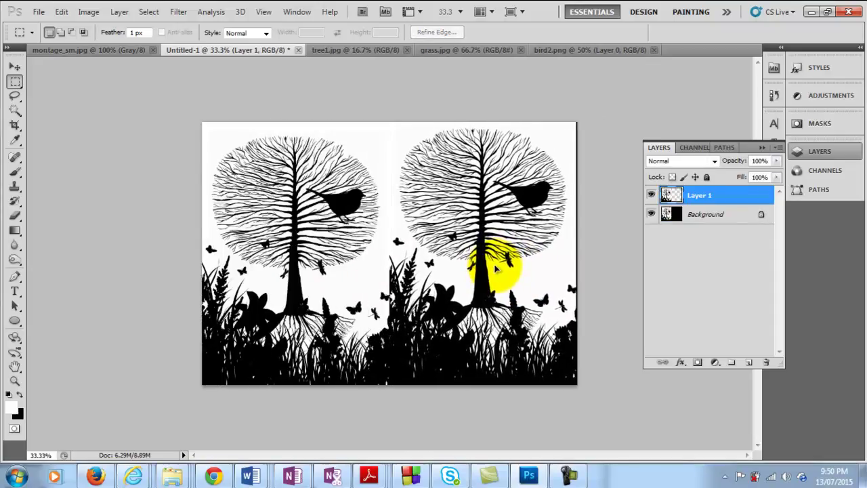
key("Left")
key("Right")
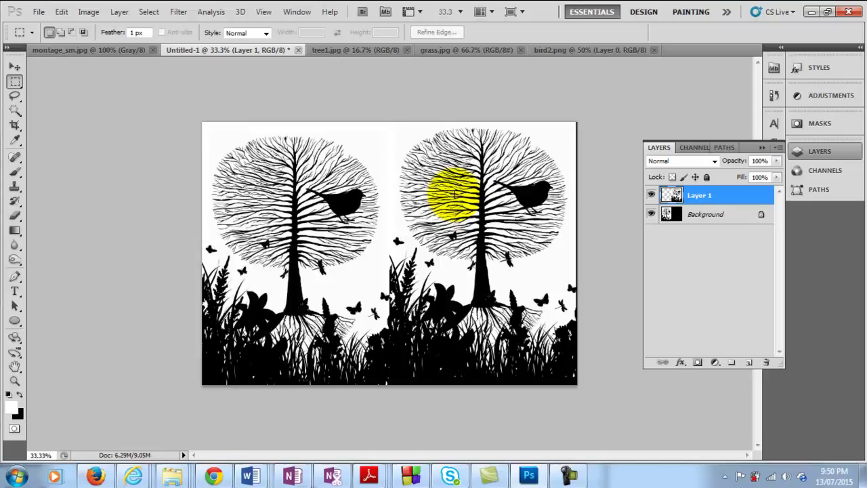
Step: Flip the right-hand tree copy horizontally in Free Transform and shift it slightly down
right_click(471, 192)
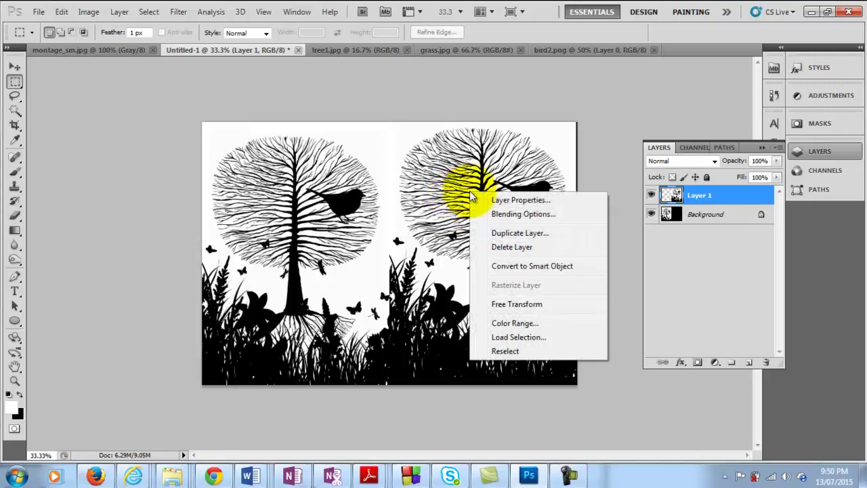
left_click(522, 304)
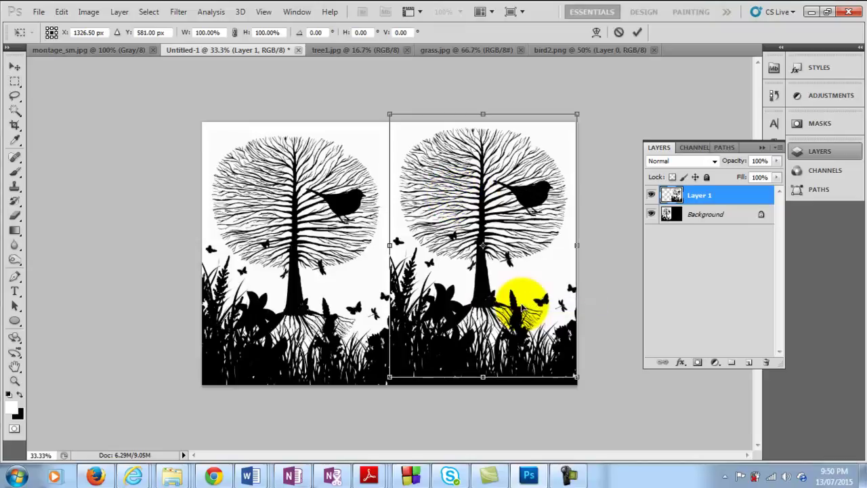
right_click(510, 203)
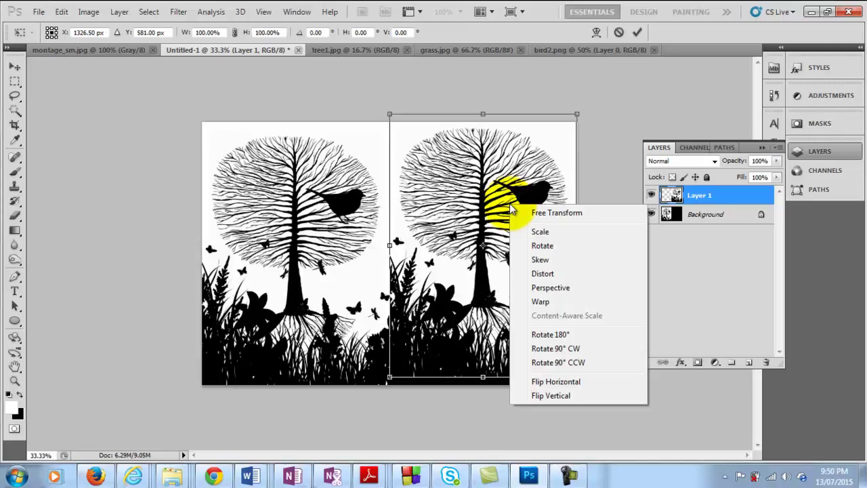
left_click(542, 383)
left_click_drag(522, 290, 525, 303)
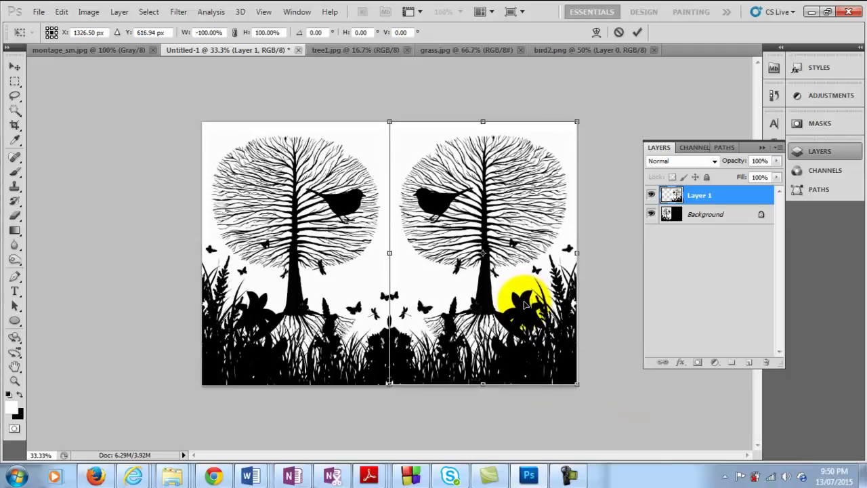
Step: Commit the flip and nudge Layer 1 right so the seam between halves disappears
left_click(637, 32)
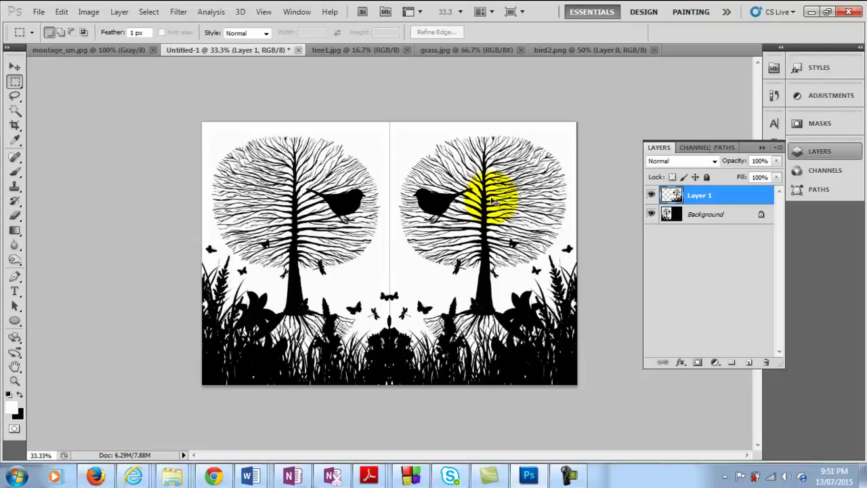
left_click(15, 67)
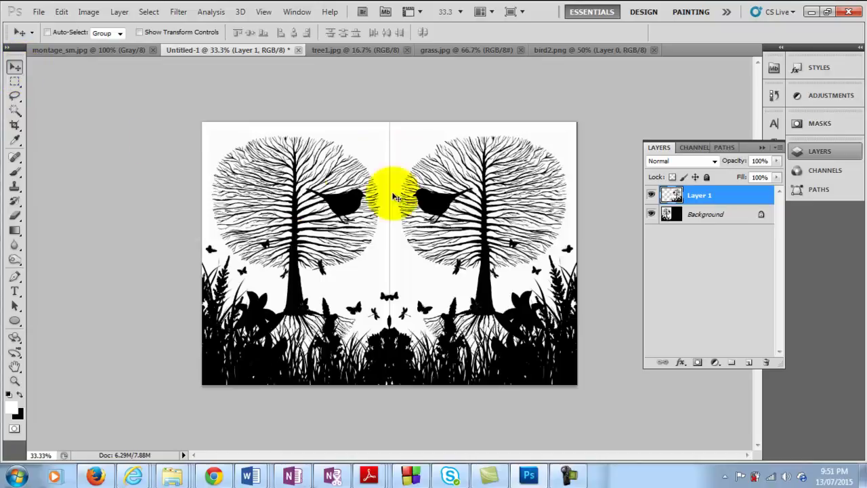
key("Right")
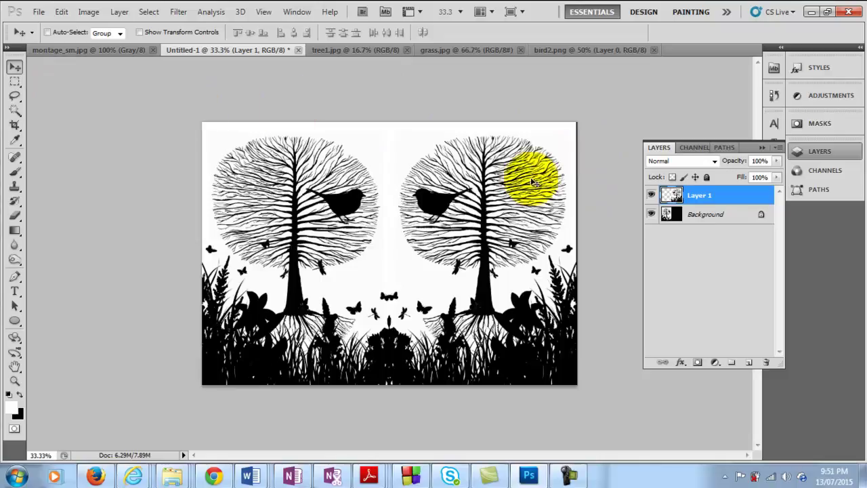
left_click(14, 96)
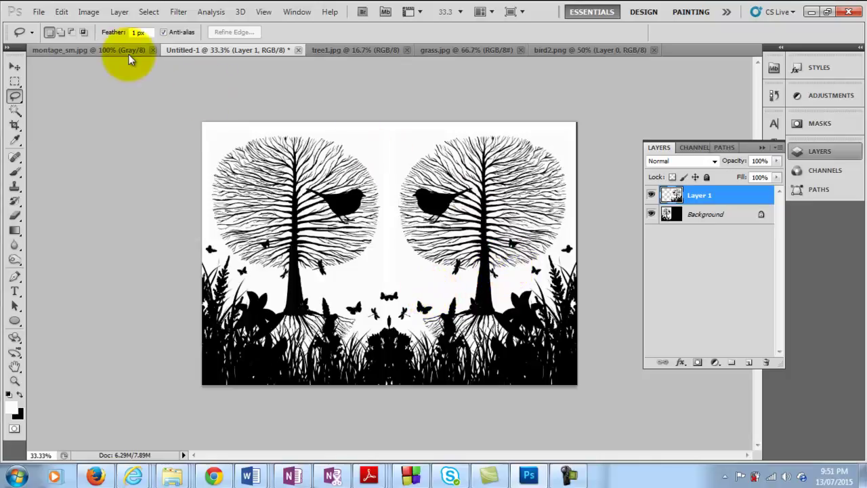
Step: Invert Layer 1's colours so the right-hand tree, grass, bird and butterflies turn white on black
left_click(100, 13)
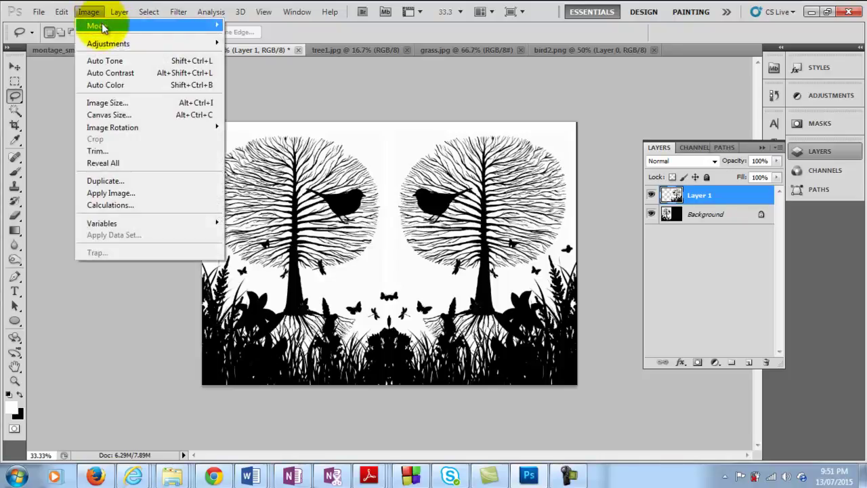
mouse_move(107, 41)
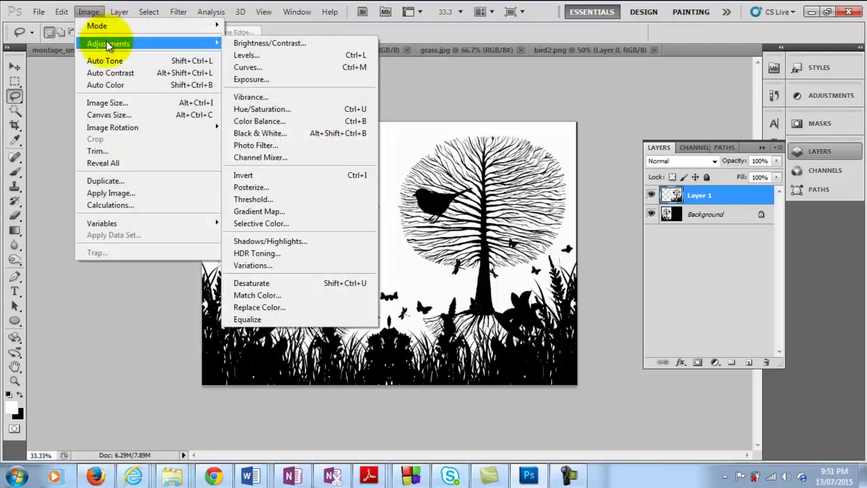
left_click(319, 174)
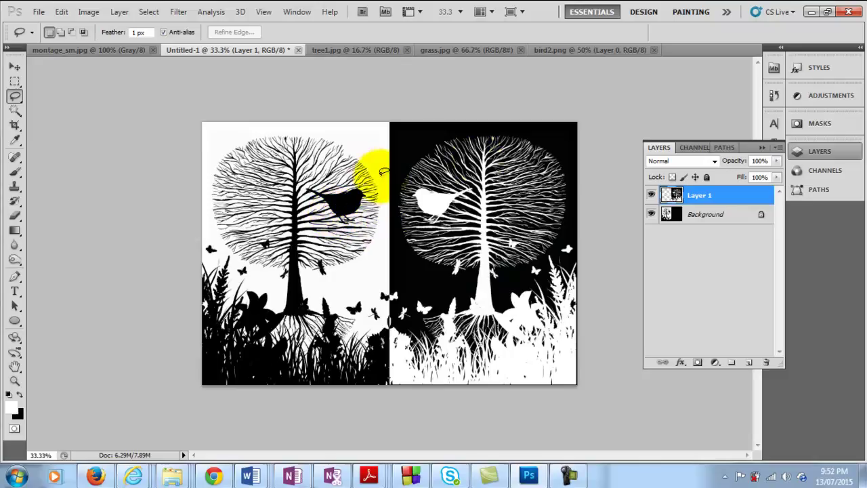
Step: Flatten all layers into one Background layer, then crop a thin strip off the image's right edge
left_click(778, 148)
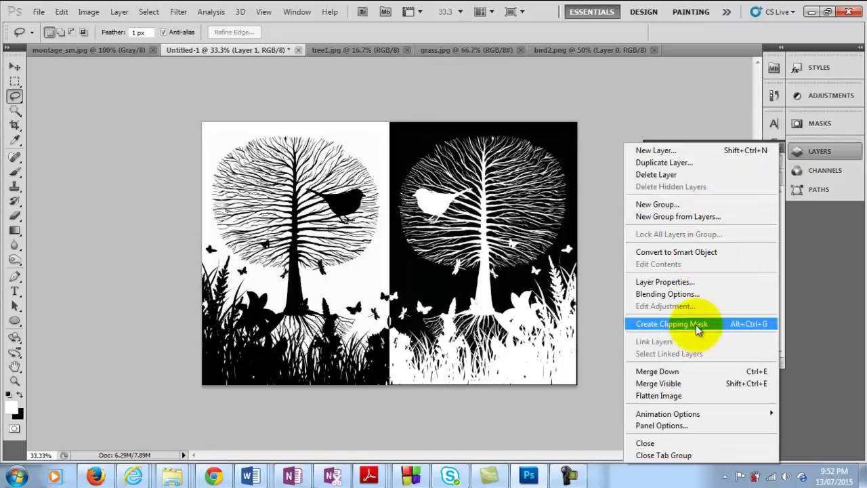
left_click(692, 393)
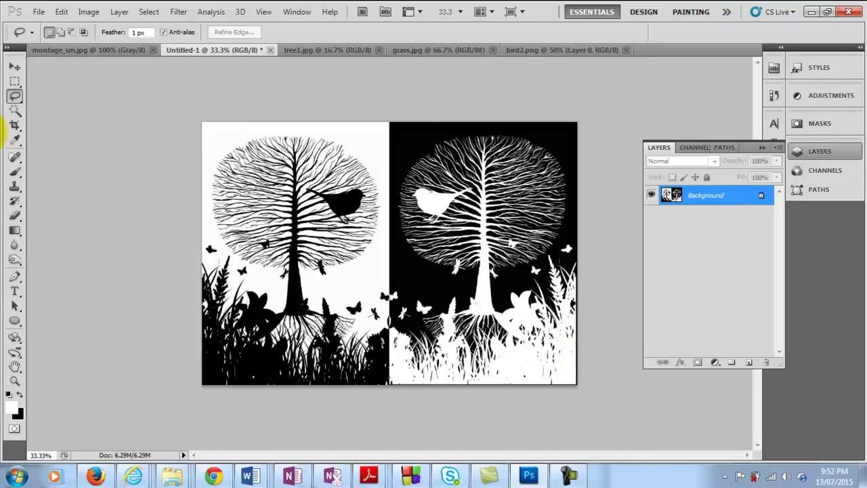
left_click(14, 125)
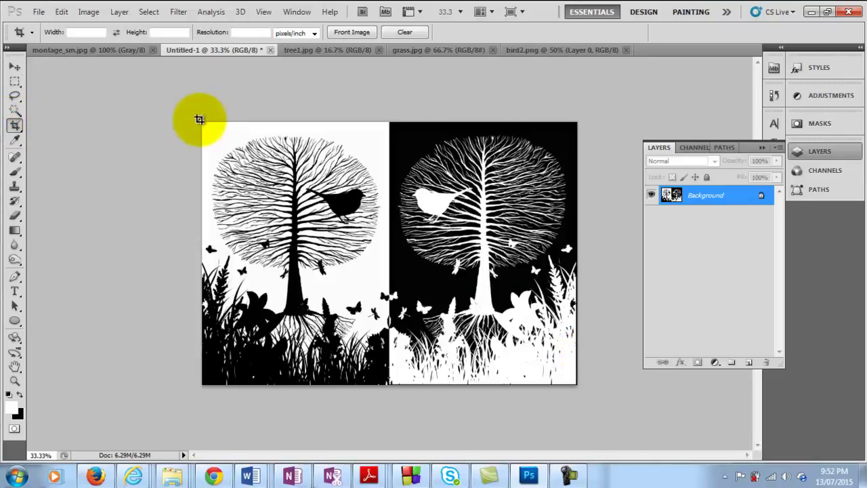
left_click_drag(201, 119, 573, 399)
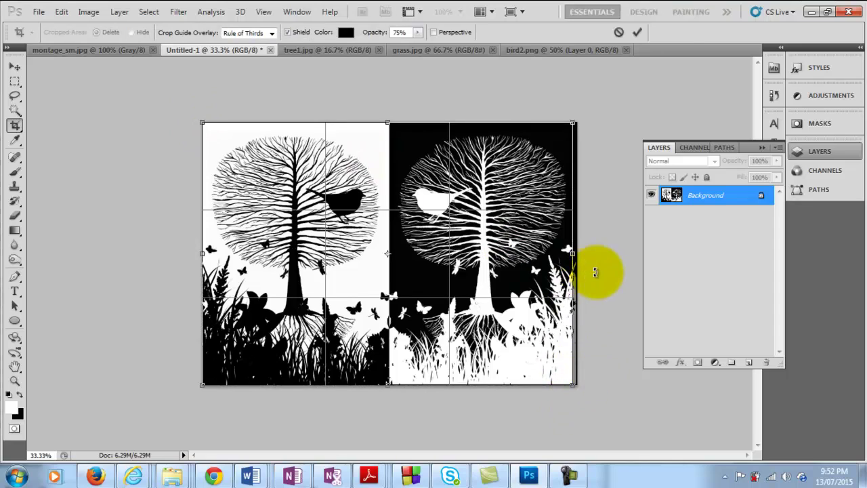
key("ctrl+plus")
key("ctrl+plus")
key("ctrl+plus")
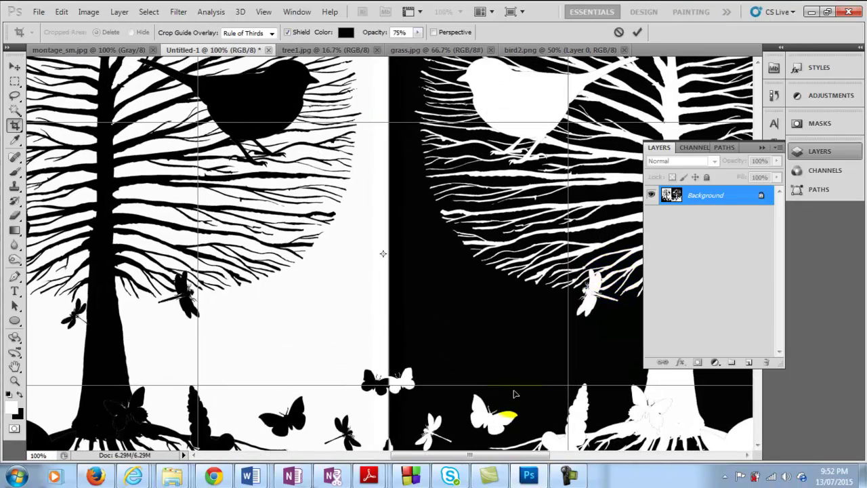
left_click_drag(498, 462, 611, 442)
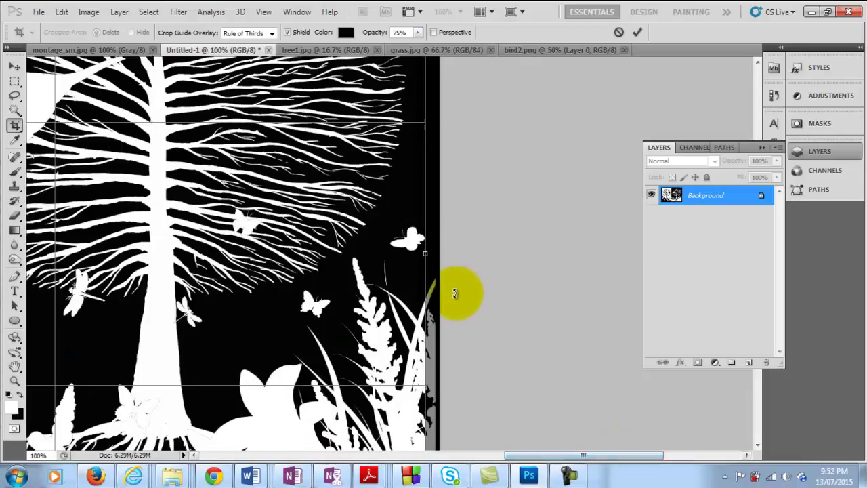
left_click_drag(427, 257, 434, 256)
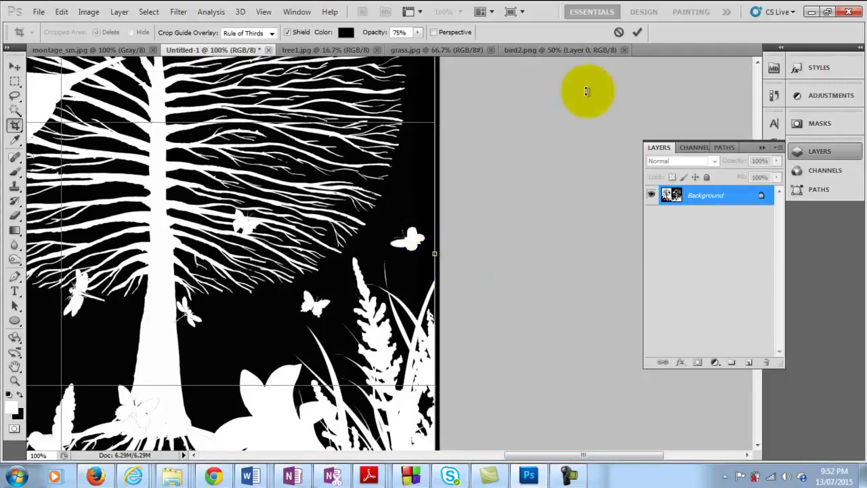
left_click(638, 33)
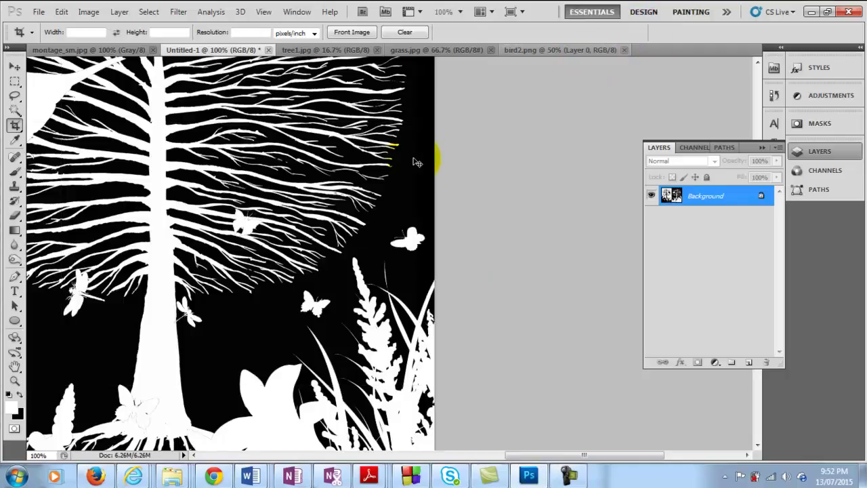
key("ctrl+minus")
key("ctrl+minus")
key("ctrl+minus")
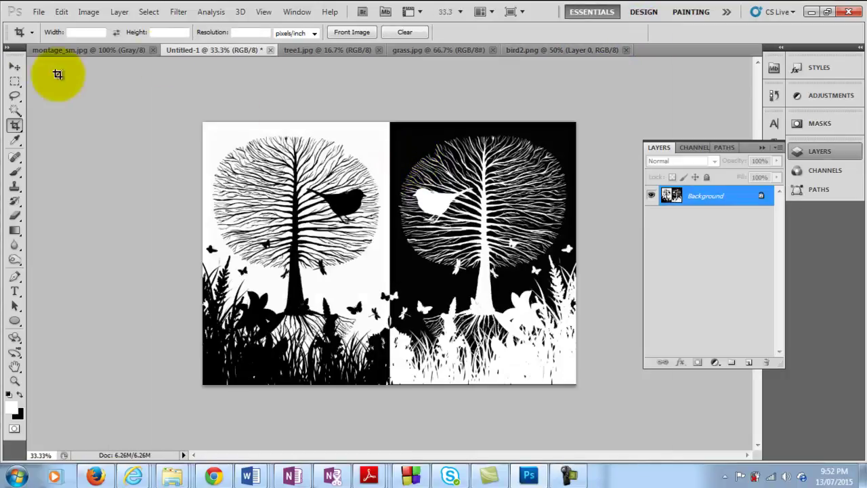
Step: Start Save As and name the file photomontage2.jpg
left_click(14, 96)
left_click(39, 12)
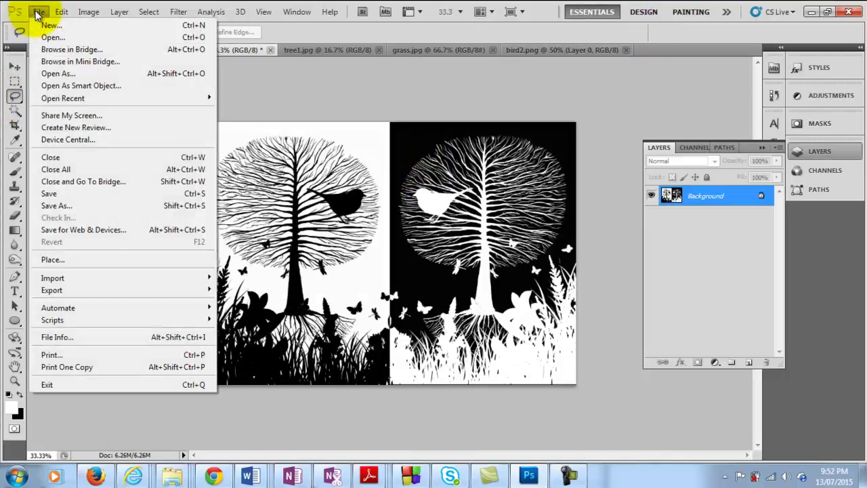
left_click(68, 205)
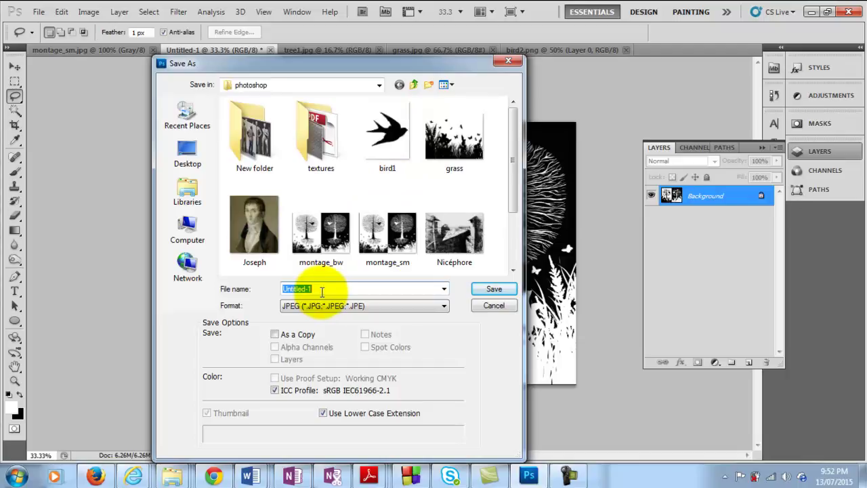
left_click(308, 290)
left_click_drag(309, 289, 273, 290)
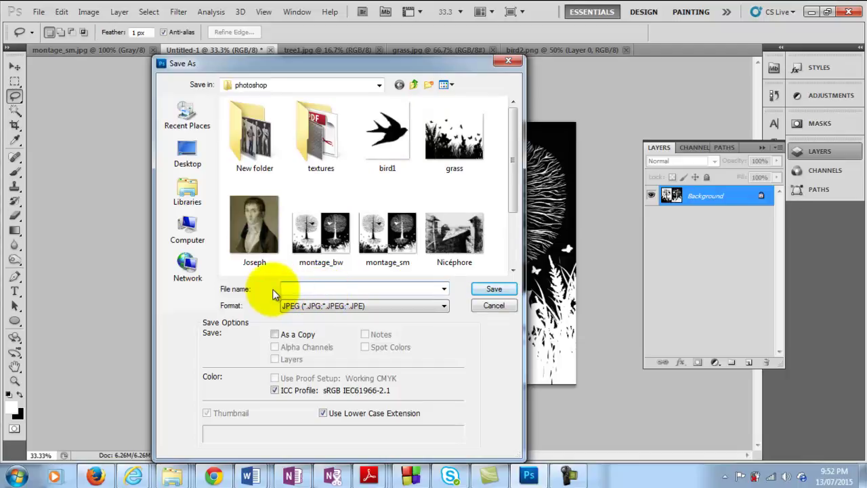
type("photomontage1.jpg")
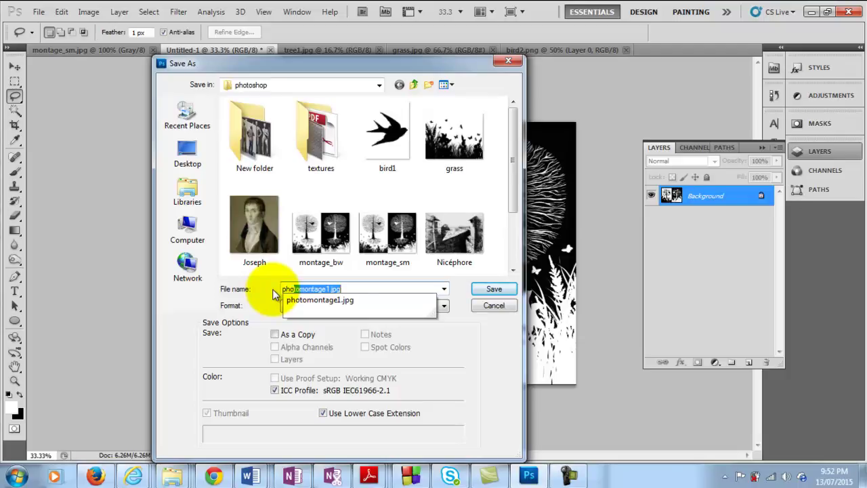
left_click(329, 299)
left_click(332, 289)
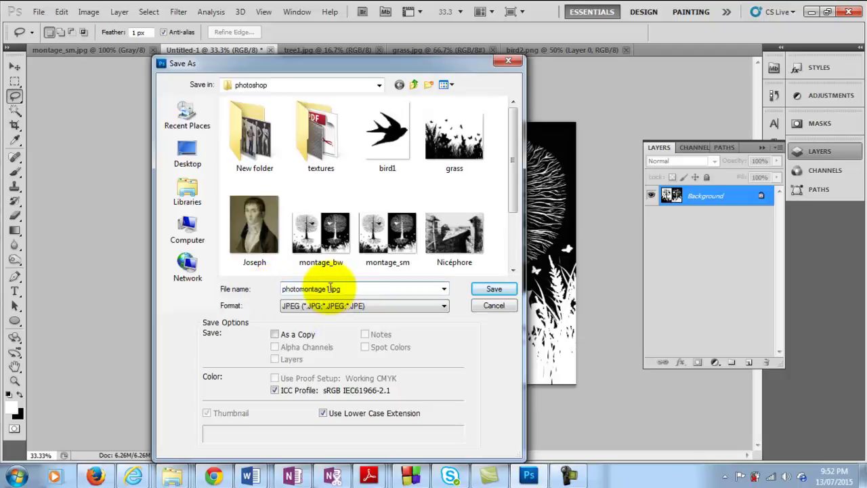
type("2")
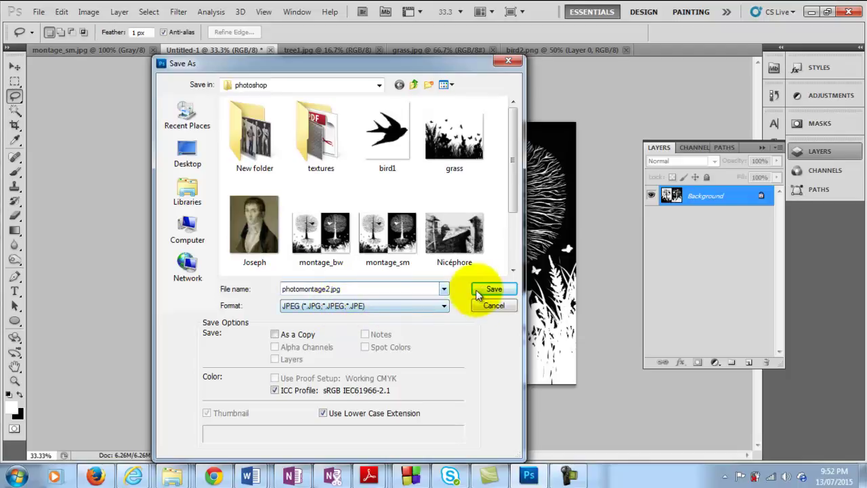
Step: Save it as a JPEG with image quality 8 (High)
left_click(484, 291)
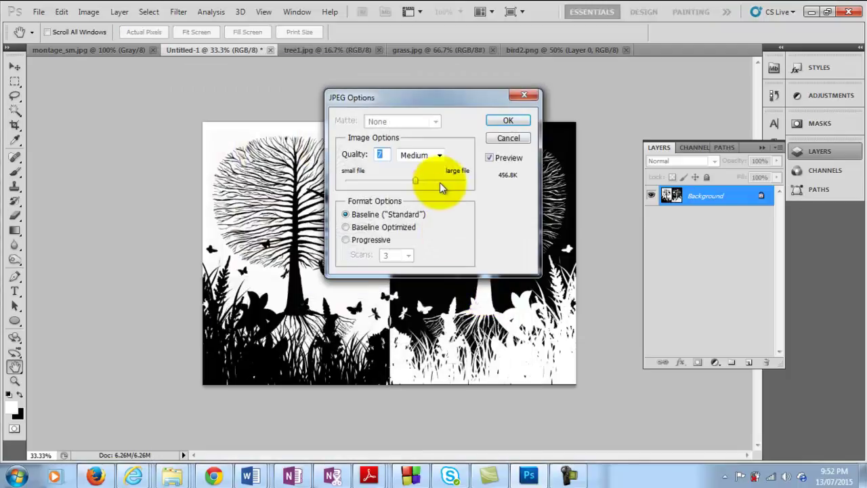
left_click_drag(441, 108, 397, 150)
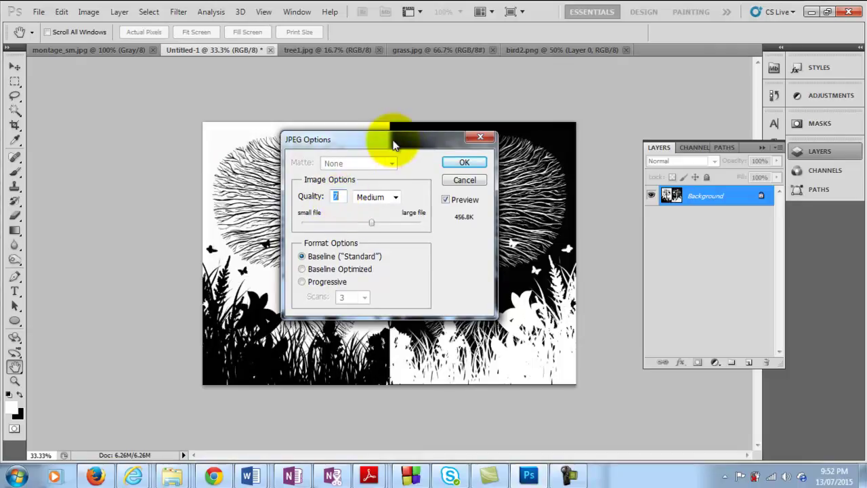
left_click_drag(394, 140, 376, 136)
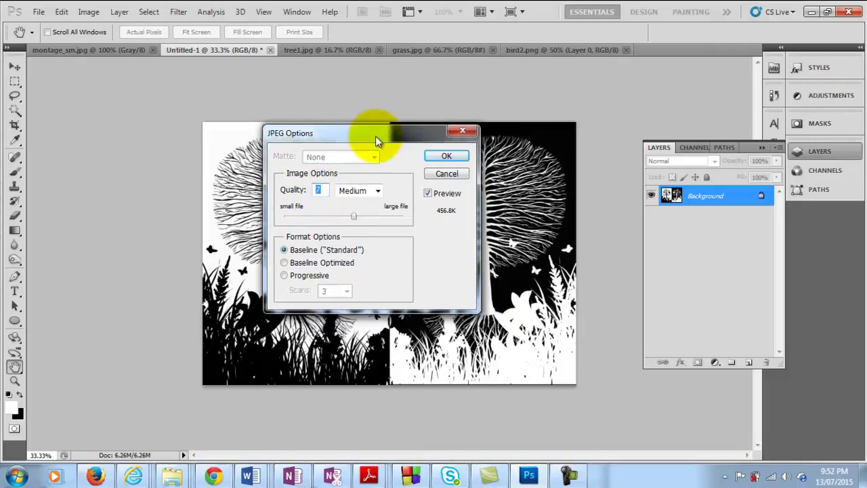
left_click(315, 190)
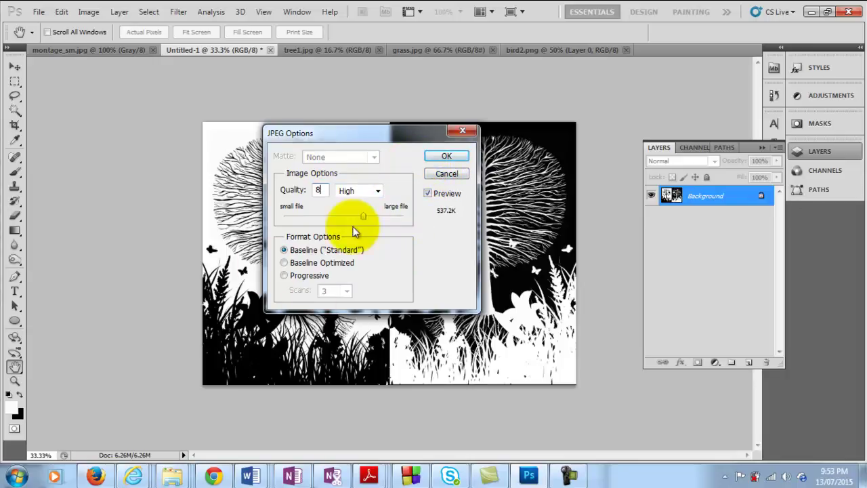
left_click(444, 155)
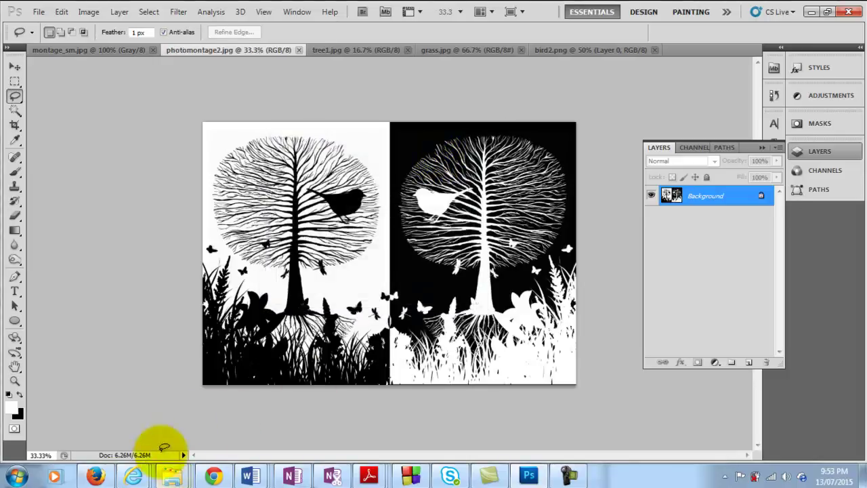
Step: Open photomontage2 from the photoshop folder in Windows Photo Viewer
left_click(173, 478)
left_click(569, 407)
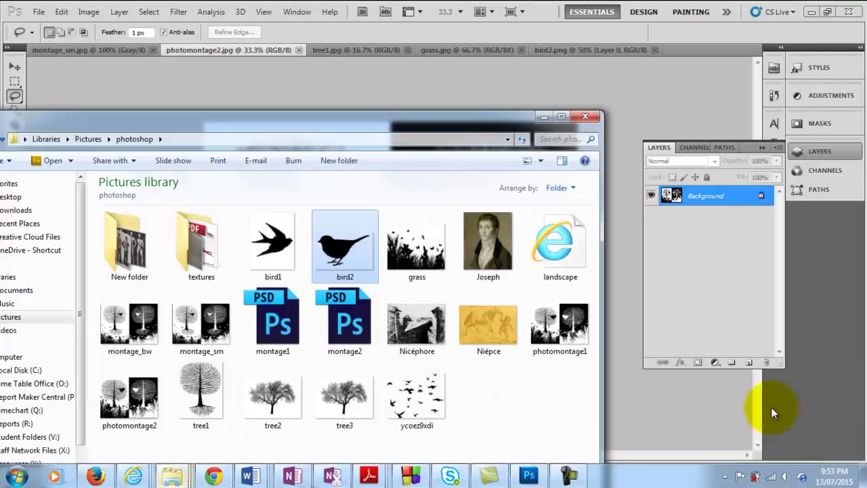
left_click_drag(508, 130, 632, 24)
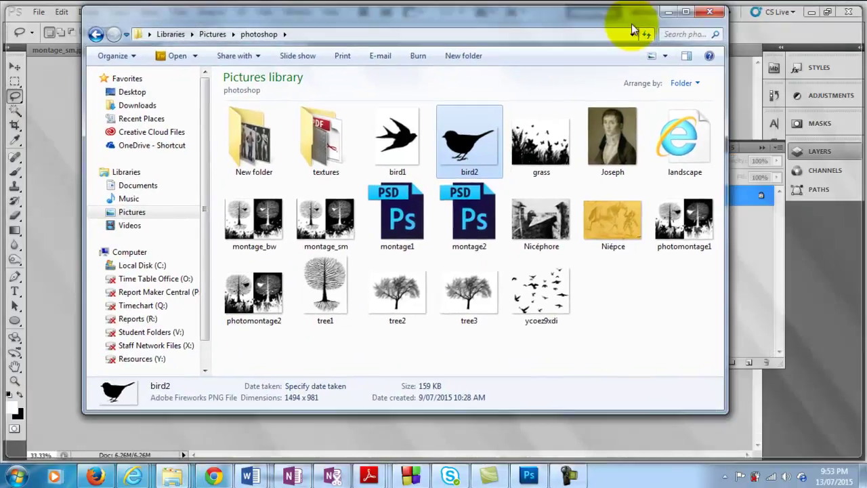
double_click(261, 298)
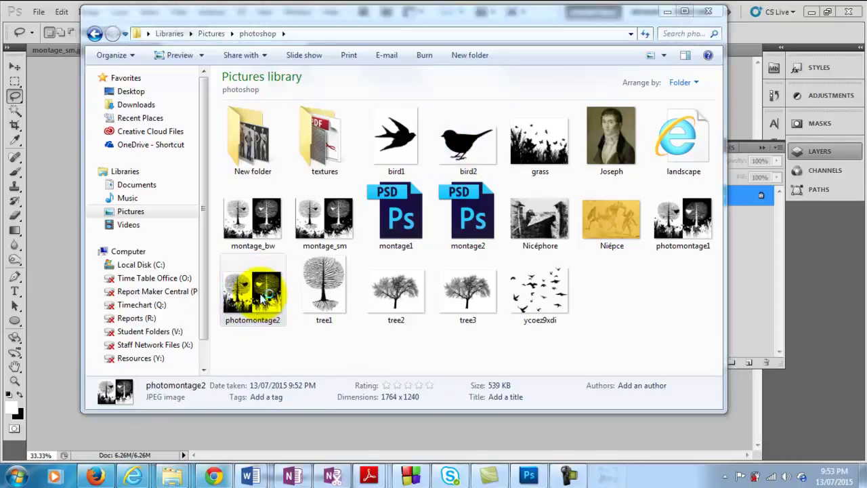